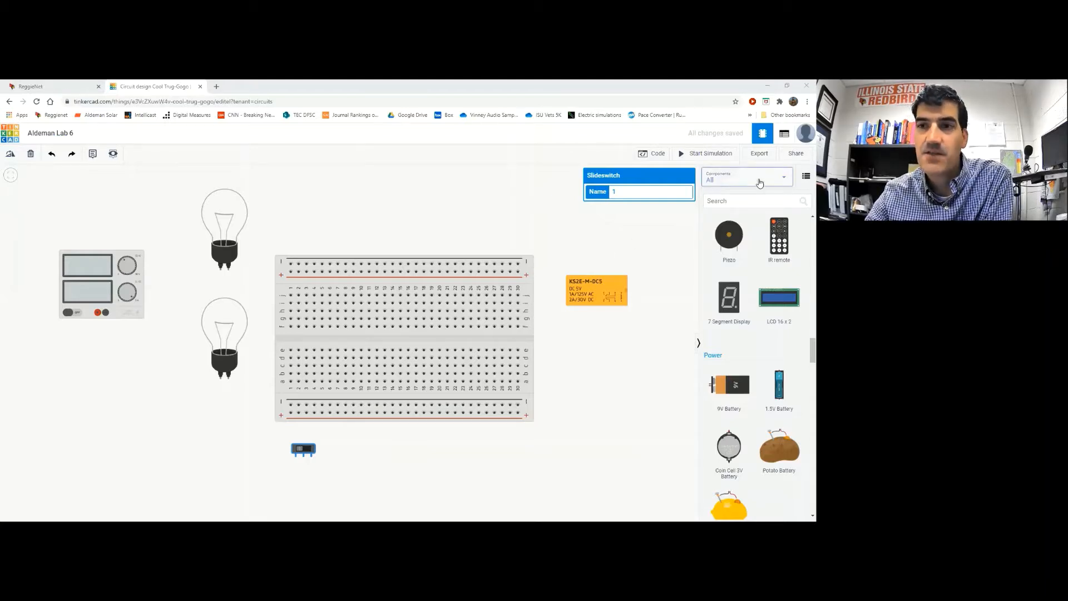
left_click(760, 183)
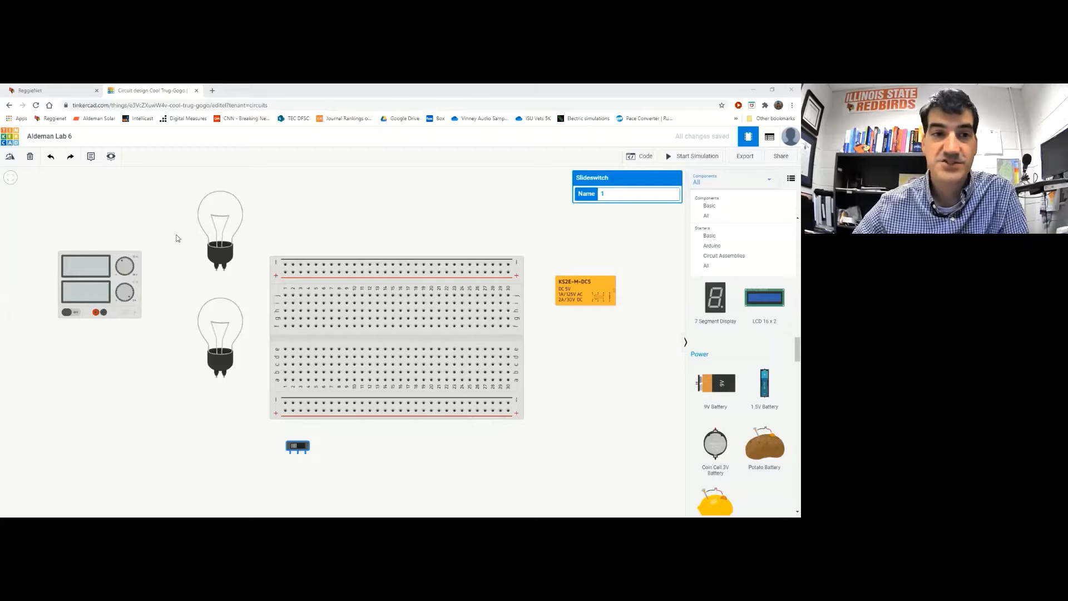
left_click(102, 280)
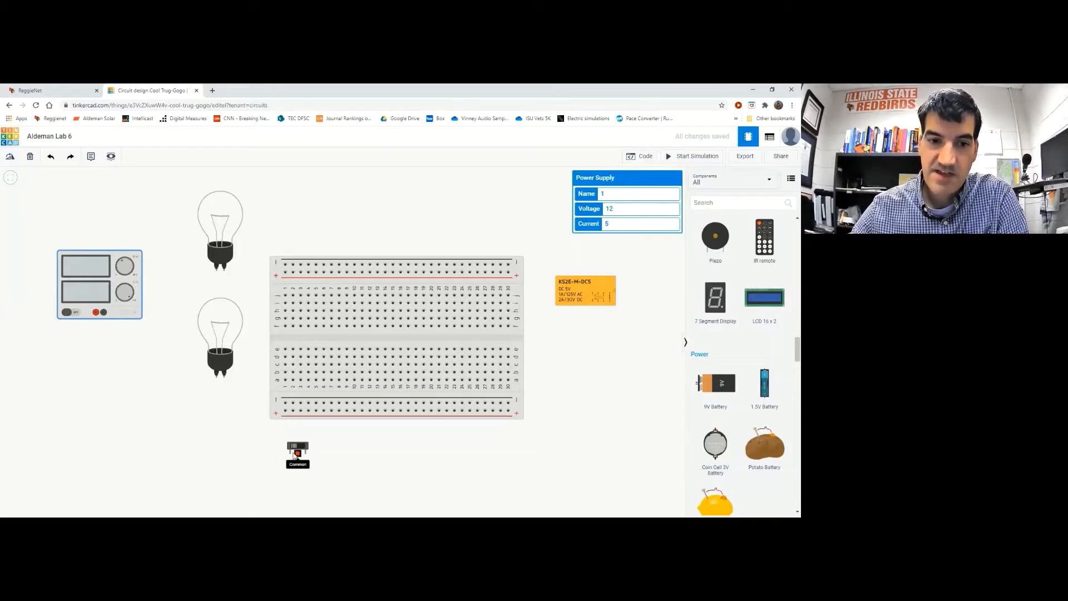
- Run the simulation, toggle the slide switch back and forth to try out its operation, and stop the simulation
left_click(689, 160)
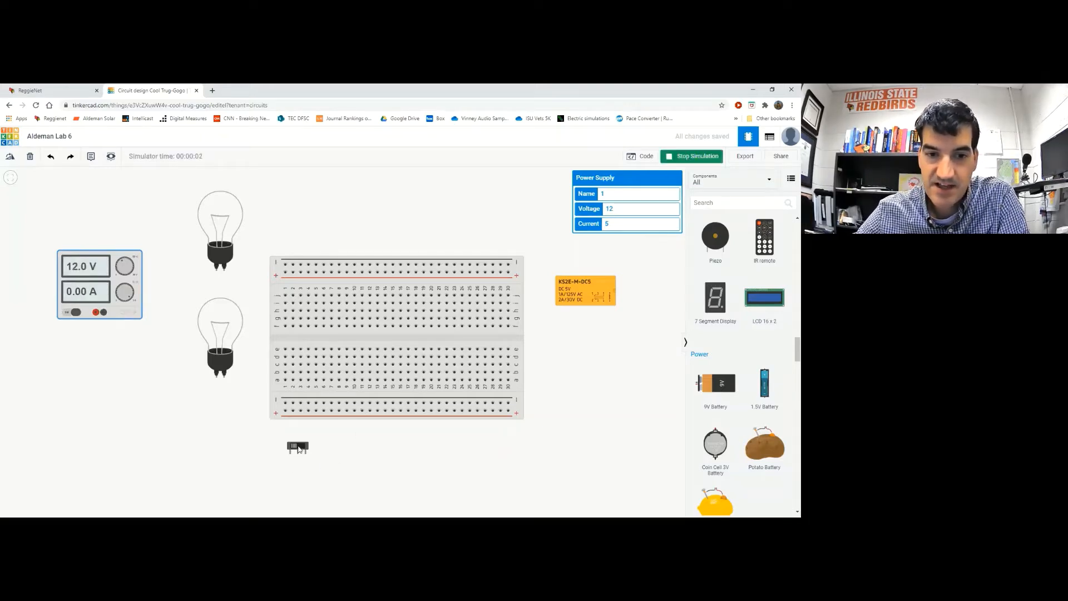
left_click(299, 447)
left_click(299, 447)
left_click(299, 447)
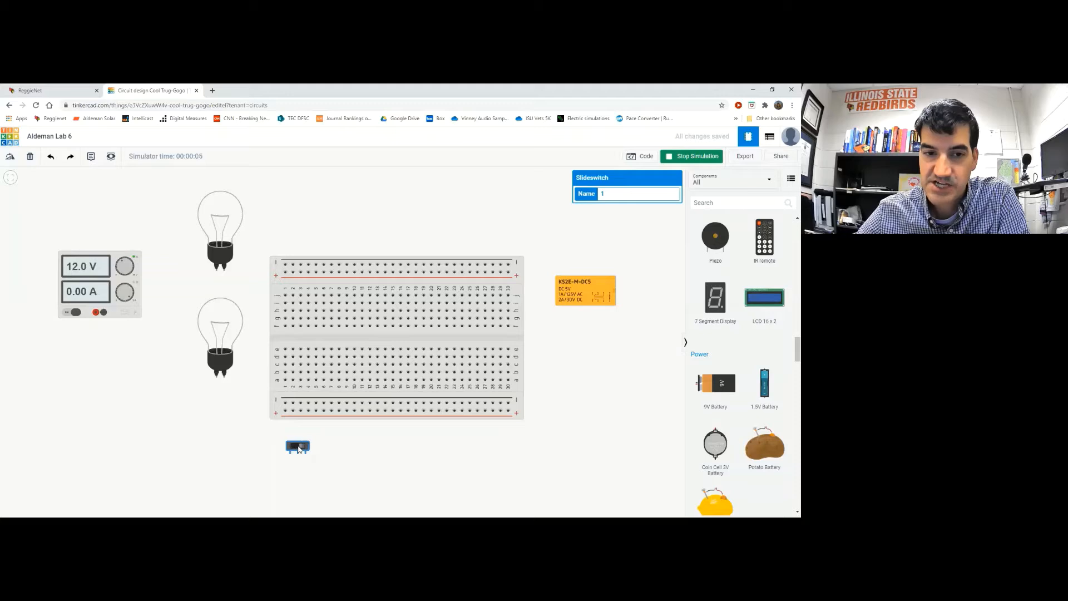
left_click(298, 447)
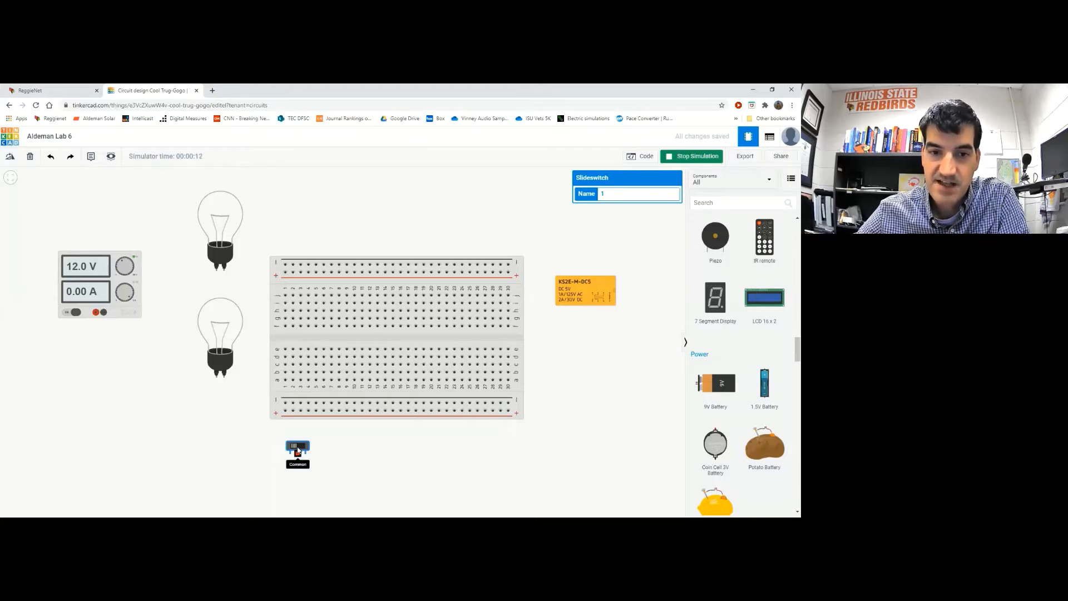
left_click(298, 449)
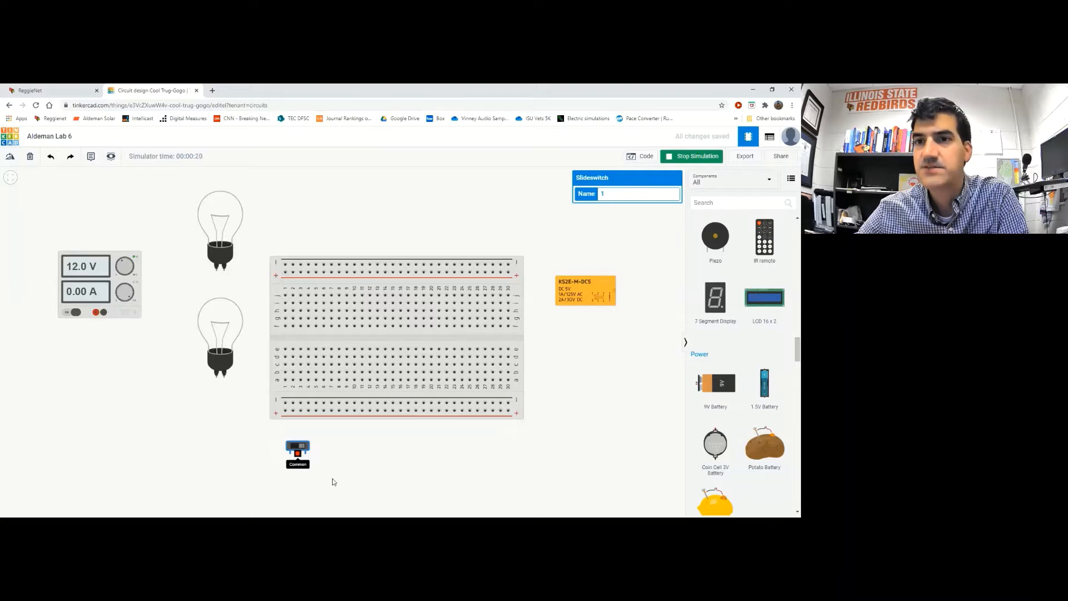
left_click(696, 157)
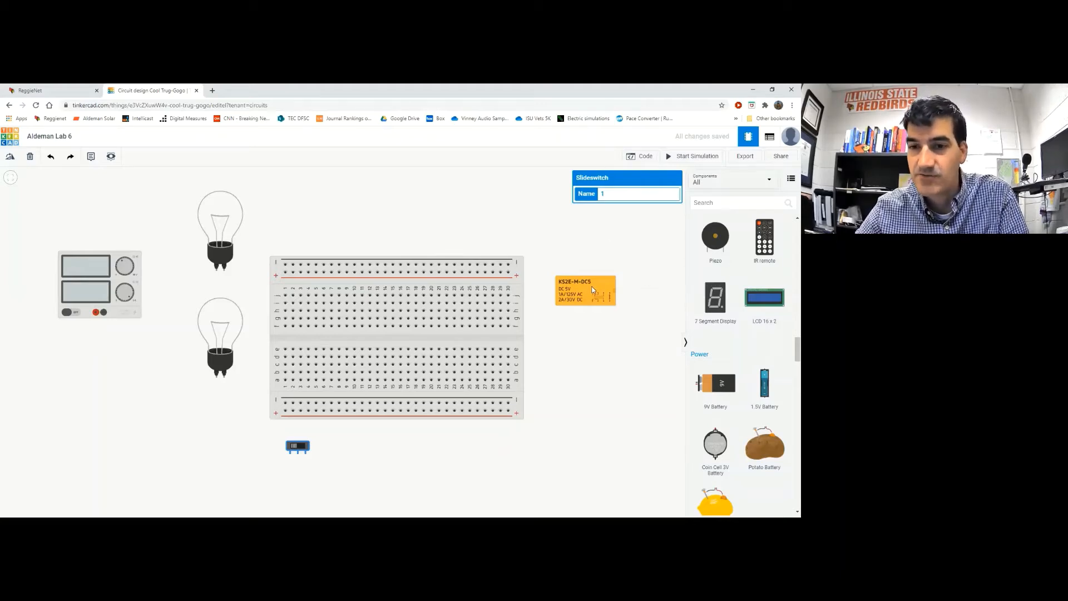
- Place the DPDT relay across the breadboard's centre gap and the slide switch beside it with its pins in columns 7 to 9
left_click_drag(595, 293, 405, 336)
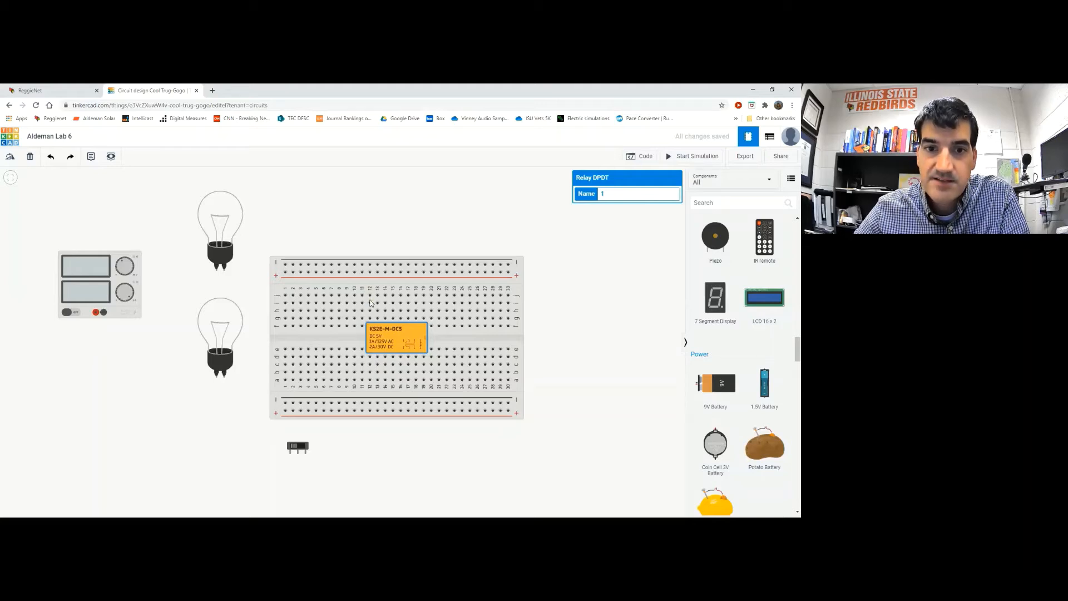
left_click(387, 328)
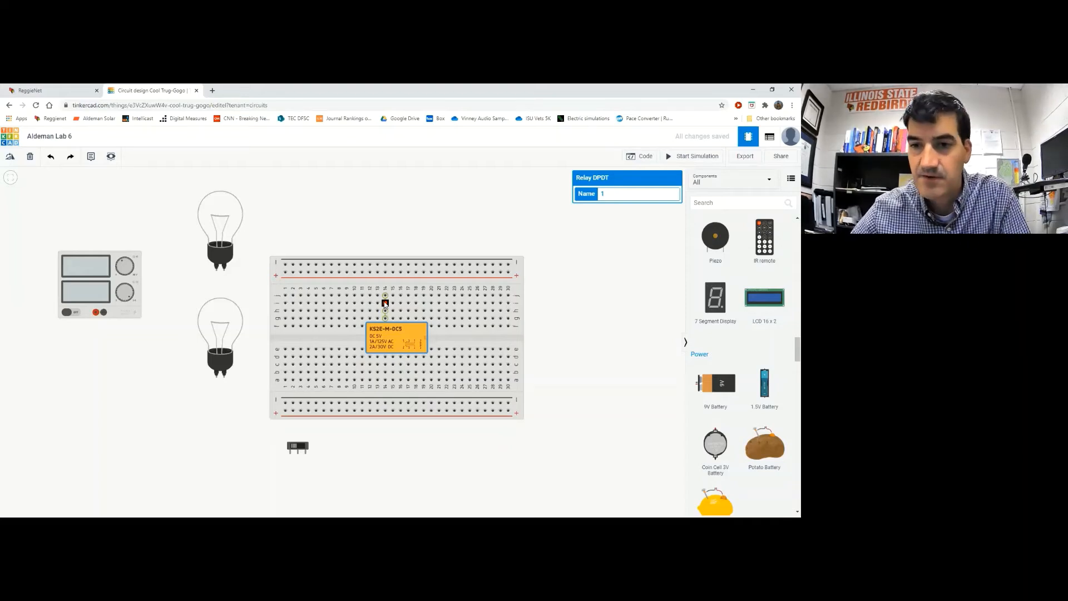
key("Escape")
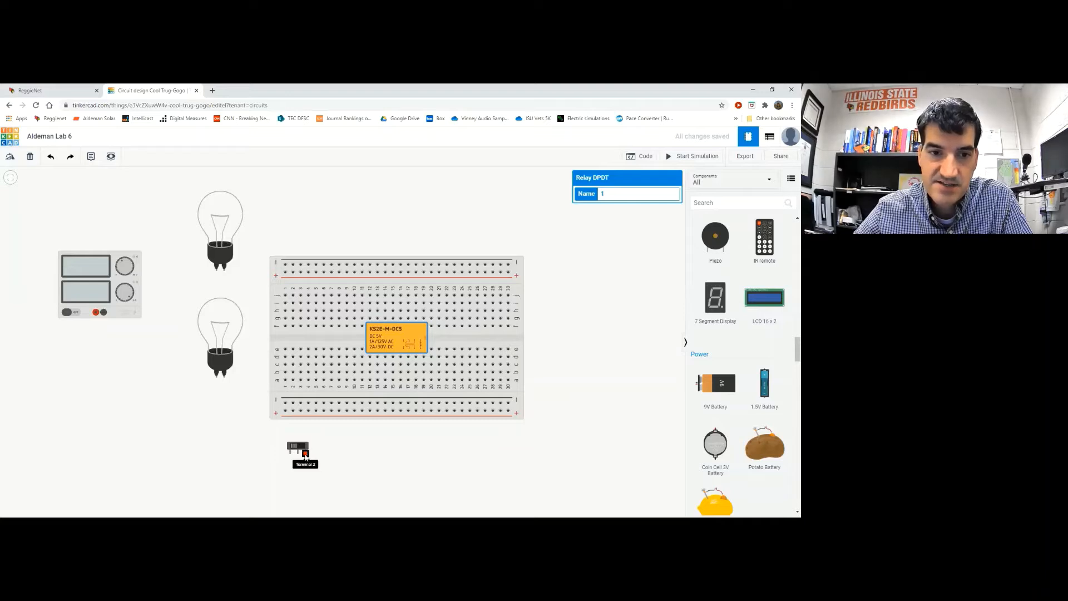
left_click_drag(299, 447, 339, 362)
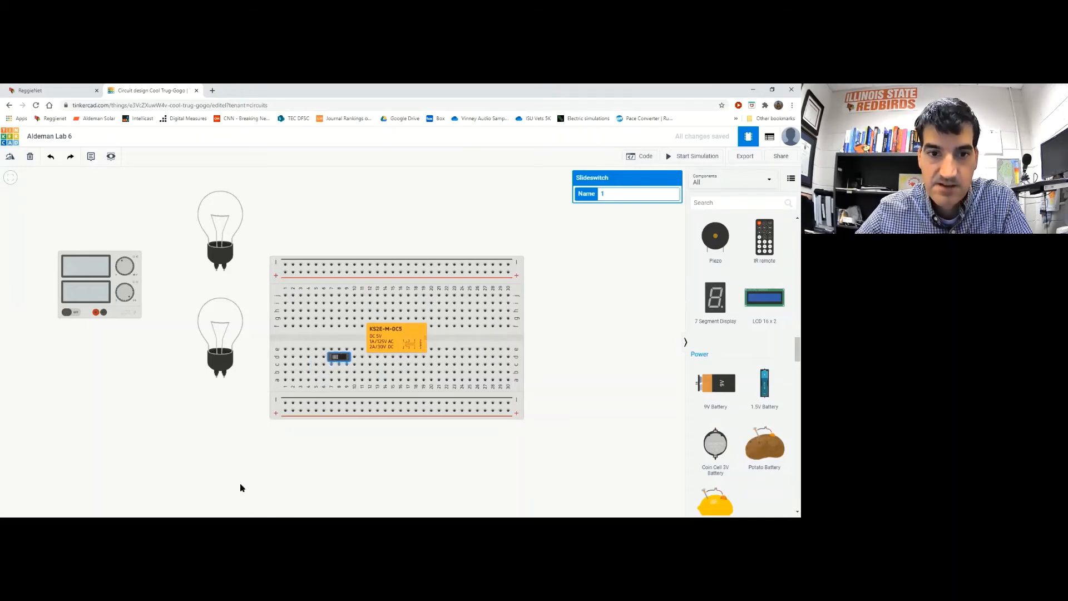
left_click(327, 471)
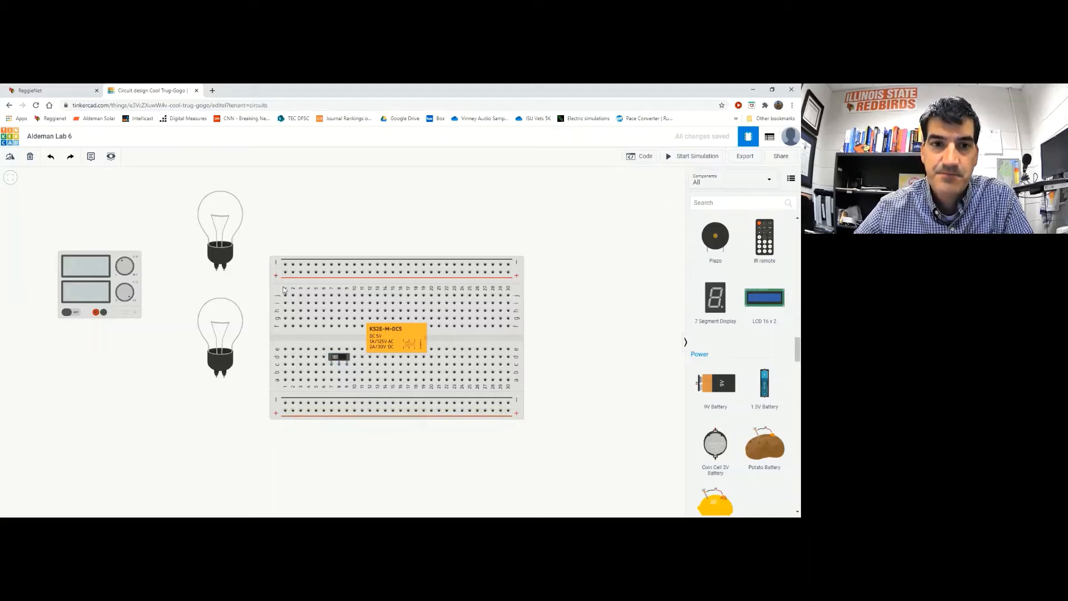
- Nudge both light bulbs slightly upward between the power supply and the breadboard
left_click(223, 220)
left_click(221, 326)
left_click_drag(220, 327, 220, 323)
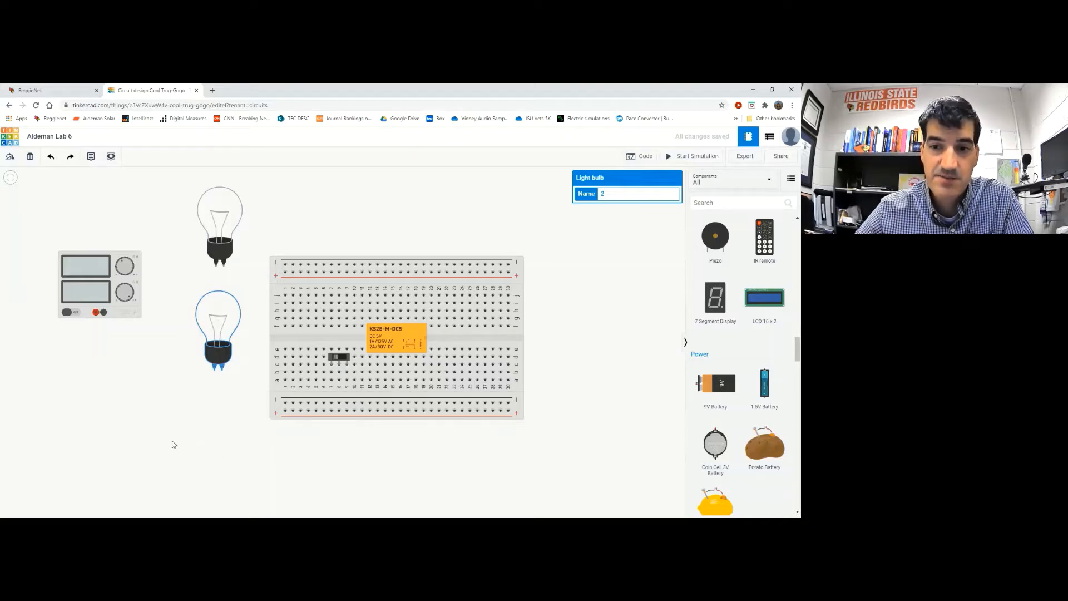
left_click(161, 428)
- Wire the power supply's positive terminal to the breadboard's lower positive rail with a square corner, and colour the wire red
left_click(111, 276)
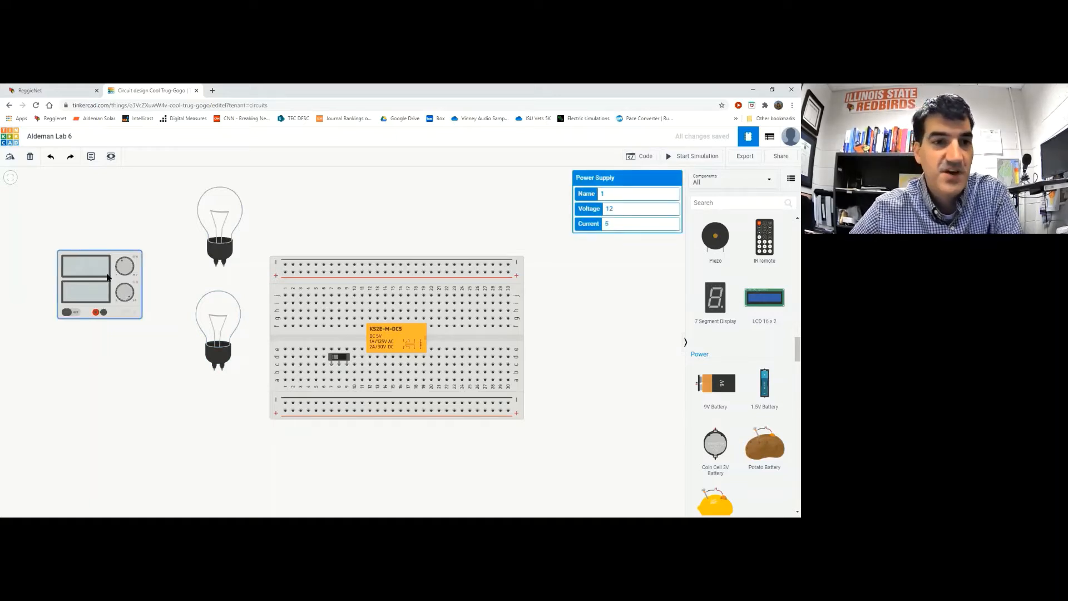
left_click(96, 314)
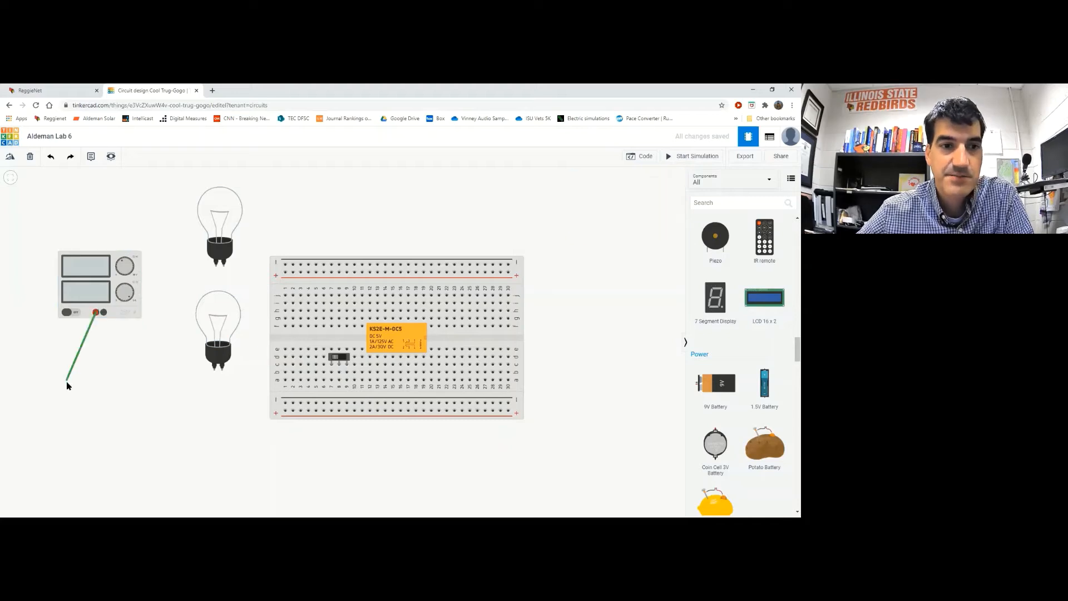
left_click(285, 411)
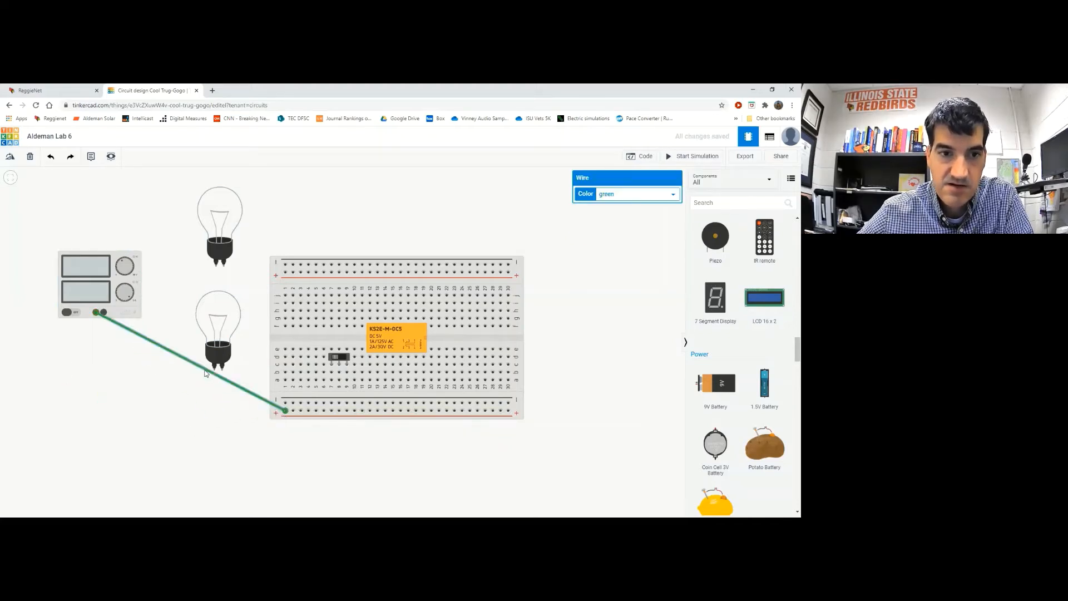
left_click_drag(205, 373, 96, 412)
left_click(637, 195)
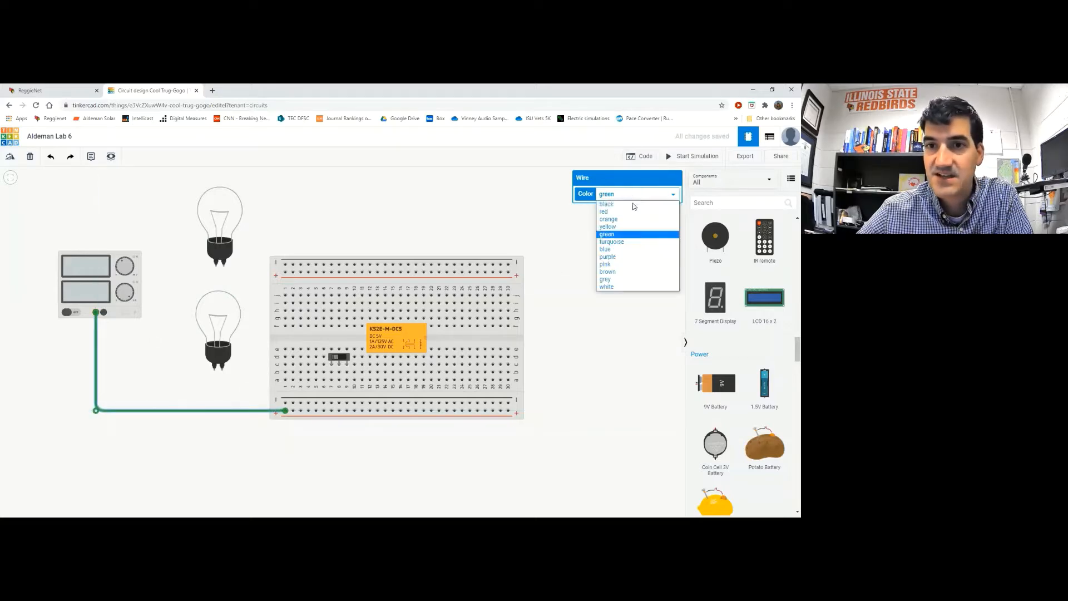
left_click(632, 212)
- Wire the power supply's negative terminal to the breadboard's lower negative rail with a square corner, and colour the wire black
left_click(104, 313)
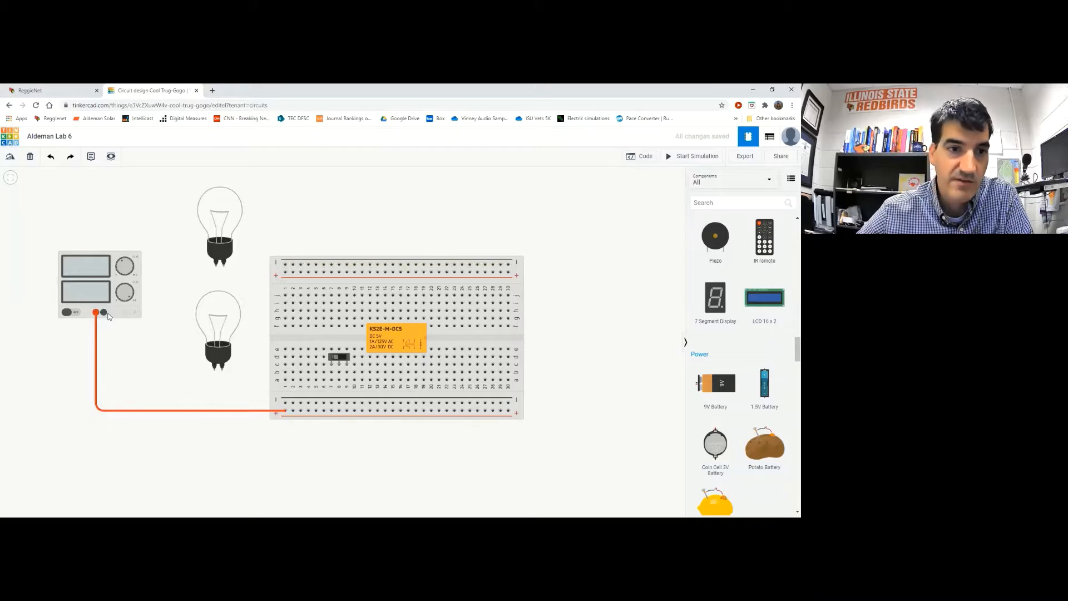
left_click(285, 402)
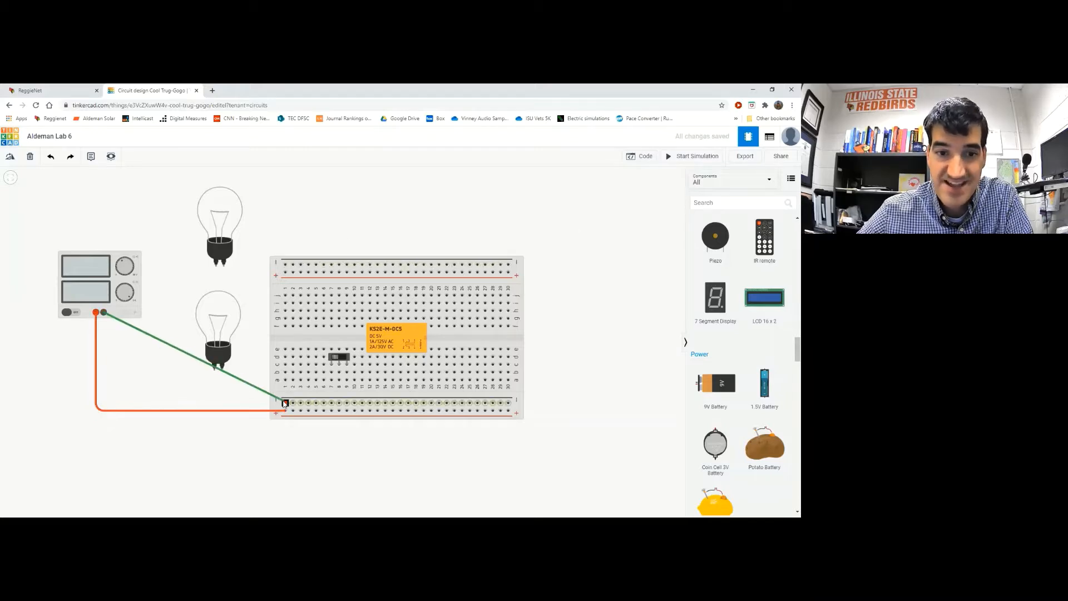
left_click_drag(170, 345, 104, 404)
left_click(634, 194)
left_click(612, 205)
left_click(445, 220)
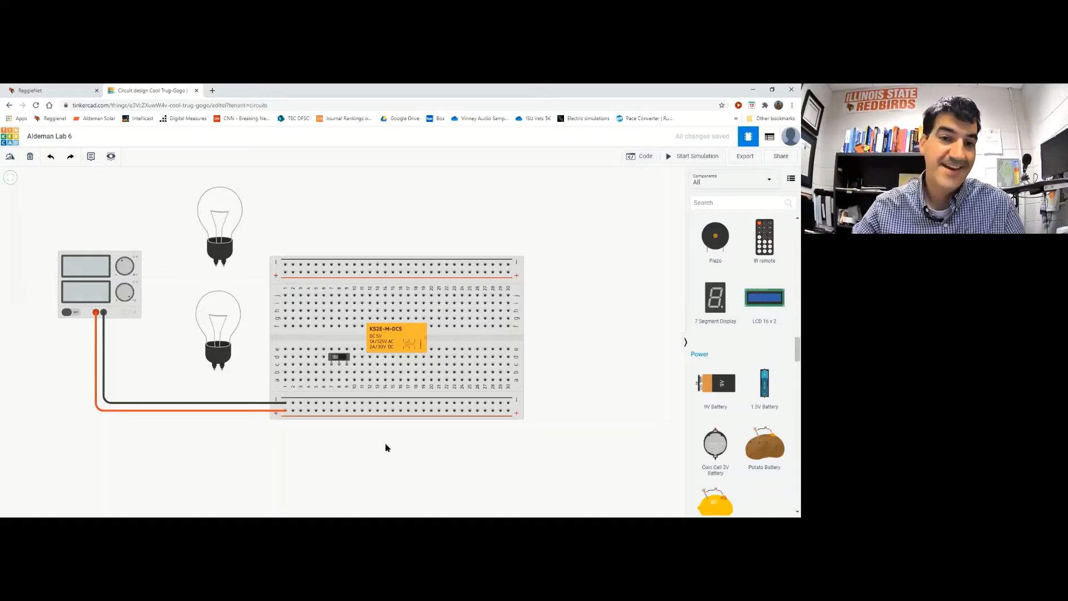
- Connect the lower positive rail to the slide switch's common pin at a8 with a red wire
left_click(340, 411)
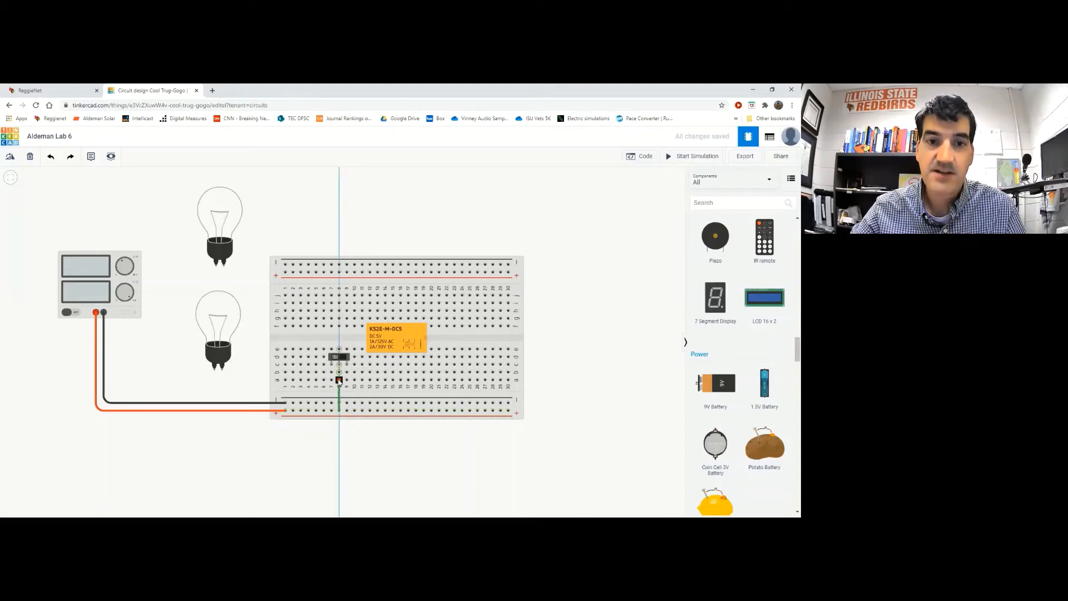
left_click(339, 381)
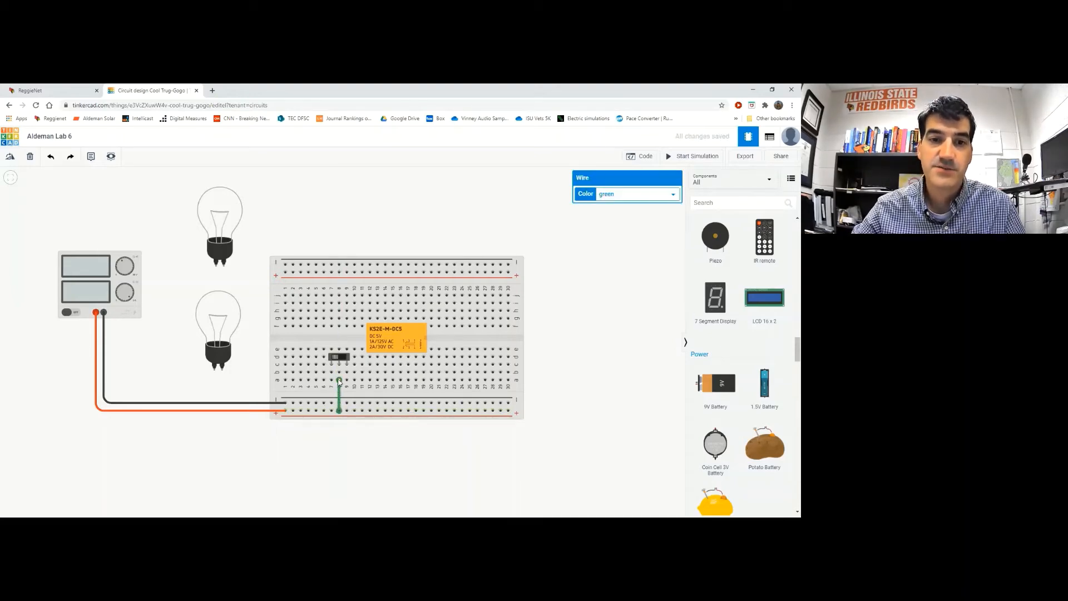
left_click(614, 195)
left_click(615, 212)
left_click(611, 257)
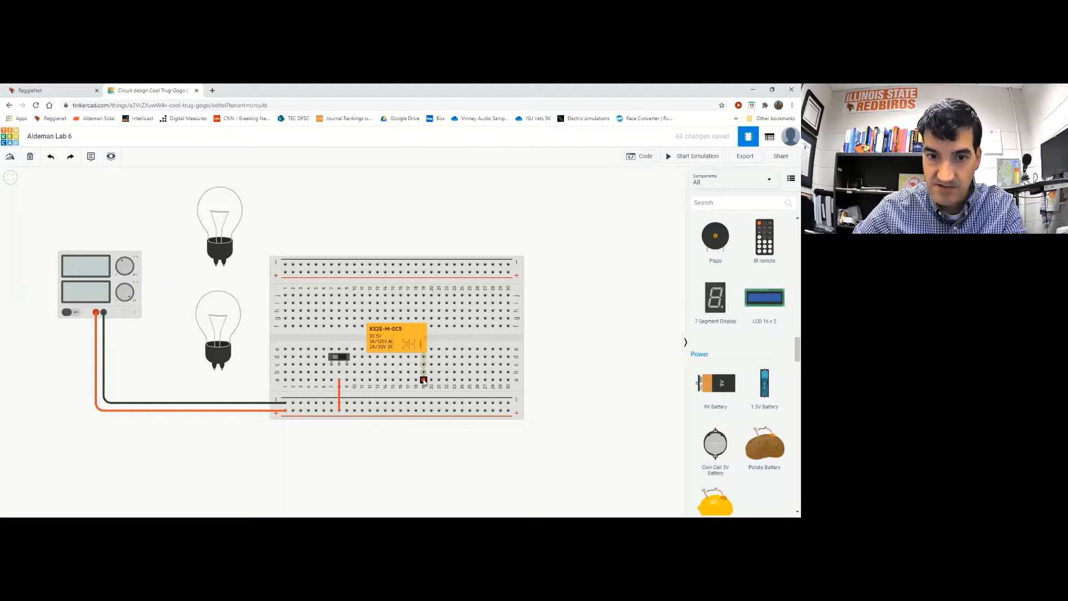
- Connect the relay's lower coil pin in column 19 to the slide switch's terminal 2 in column 9 along row a with a red wire
left_click(424, 382)
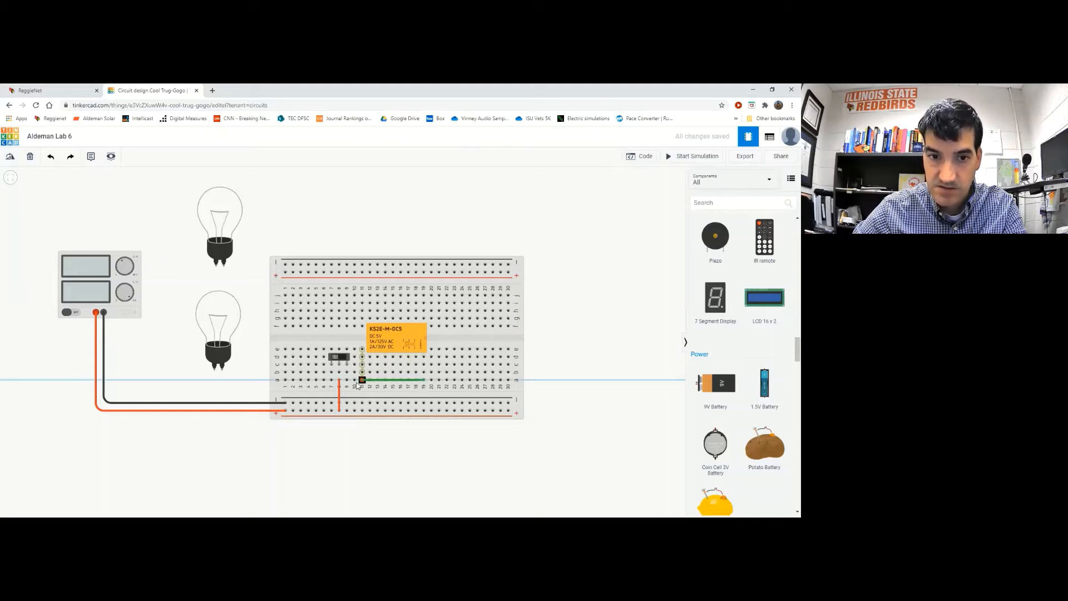
left_click(346, 383)
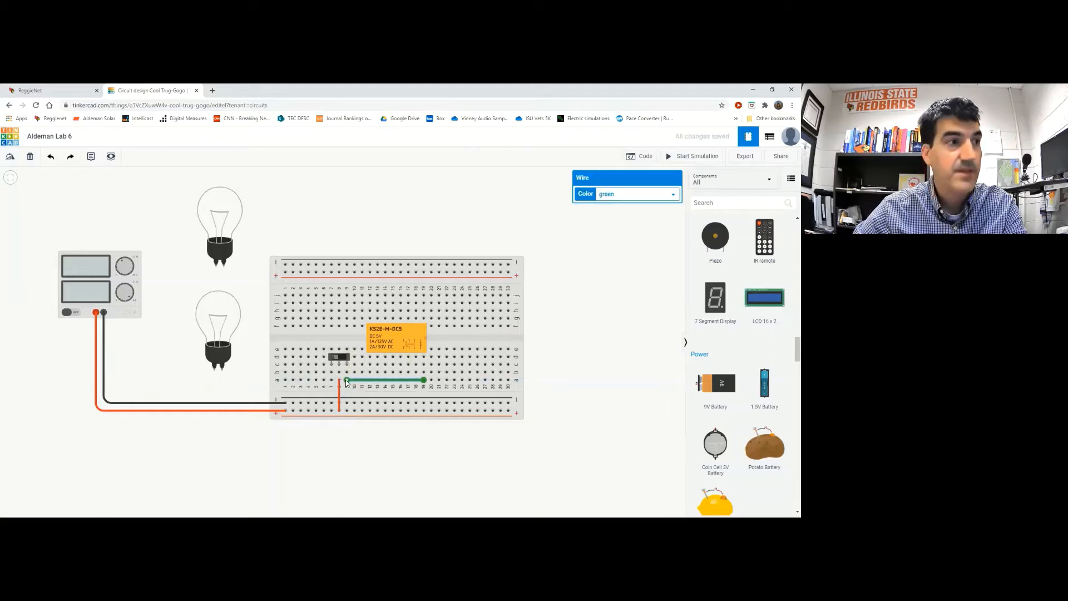
left_click(619, 192)
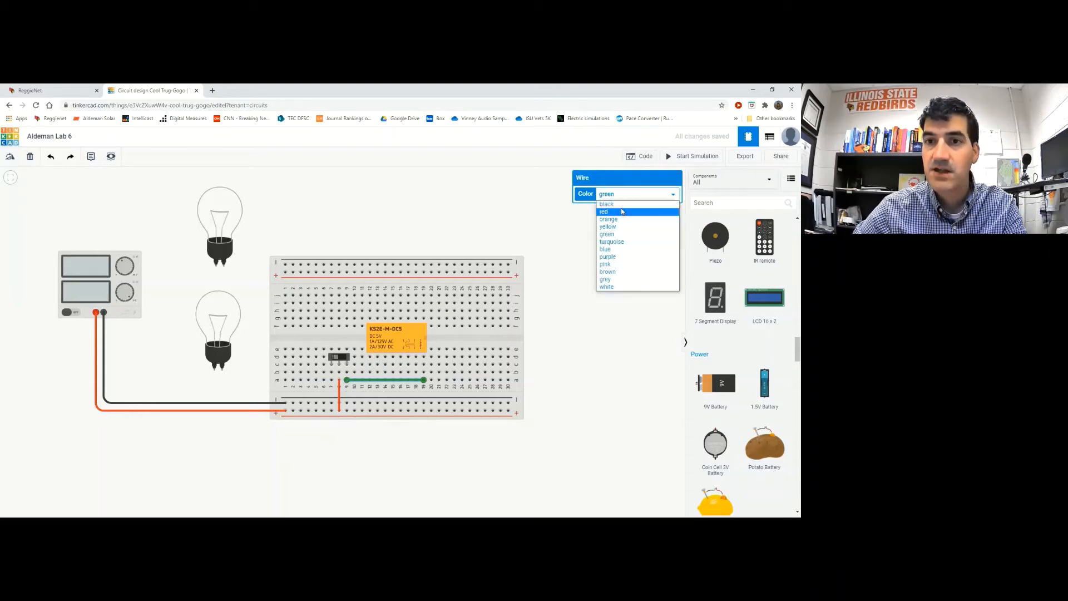
left_click(621, 208)
left_click(613, 270)
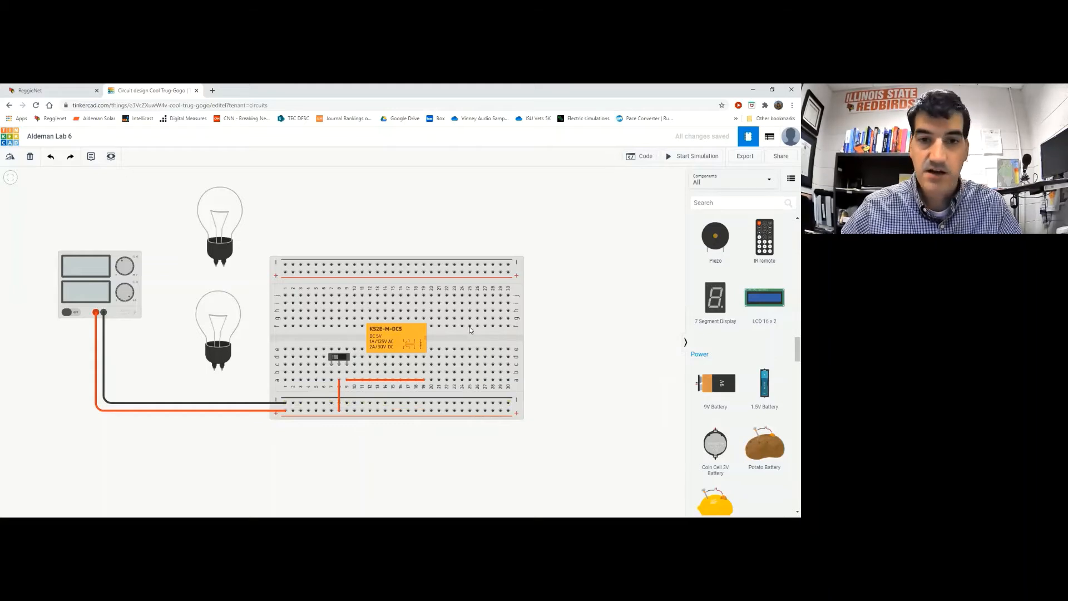
- Connect the relay's upper coil pin at i19 to the lower negative rail near column 27 with a square-cornered black wire
left_click(424, 303)
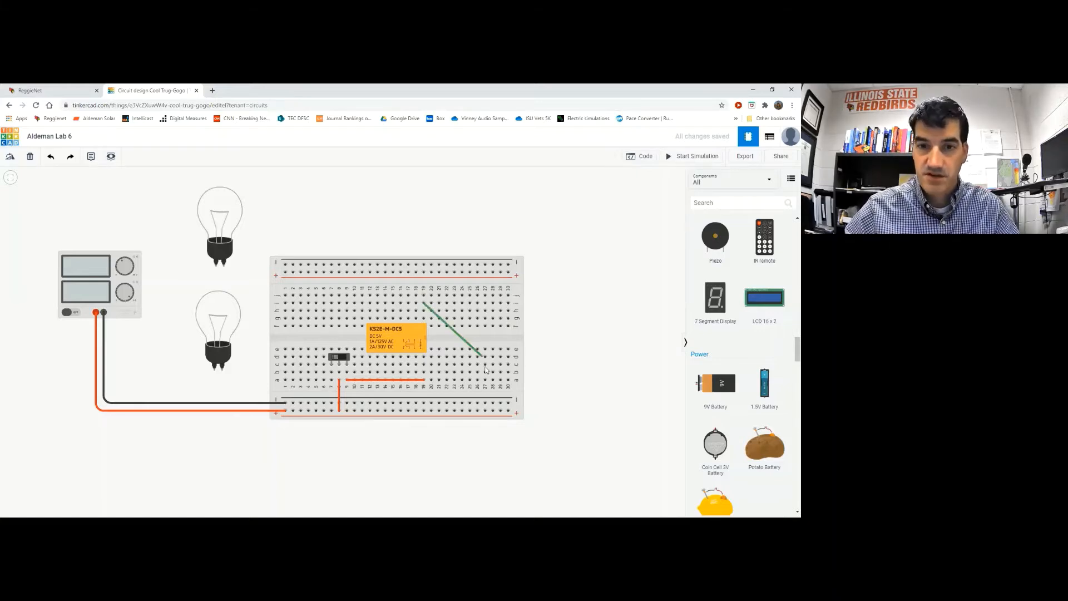
left_click(486, 403)
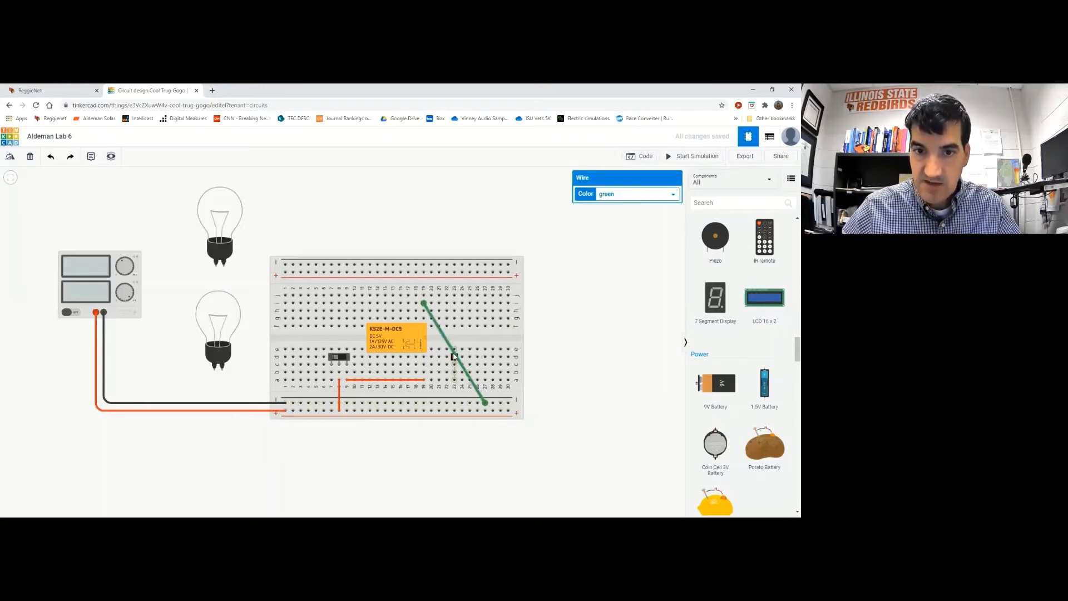
left_click_drag(454, 352, 485, 304)
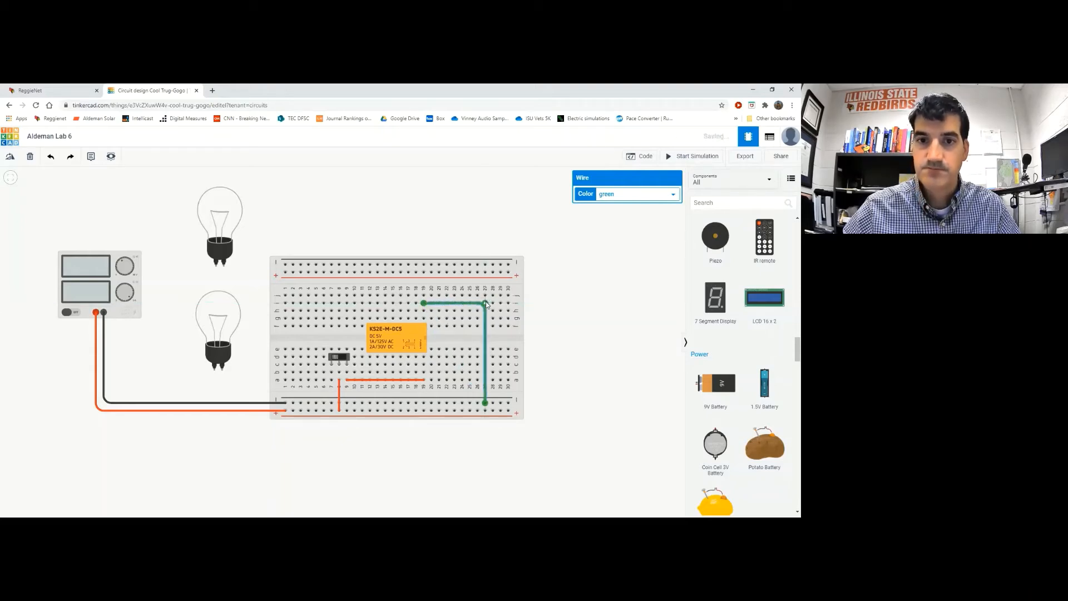
left_click(625, 196)
left_click(627, 205)
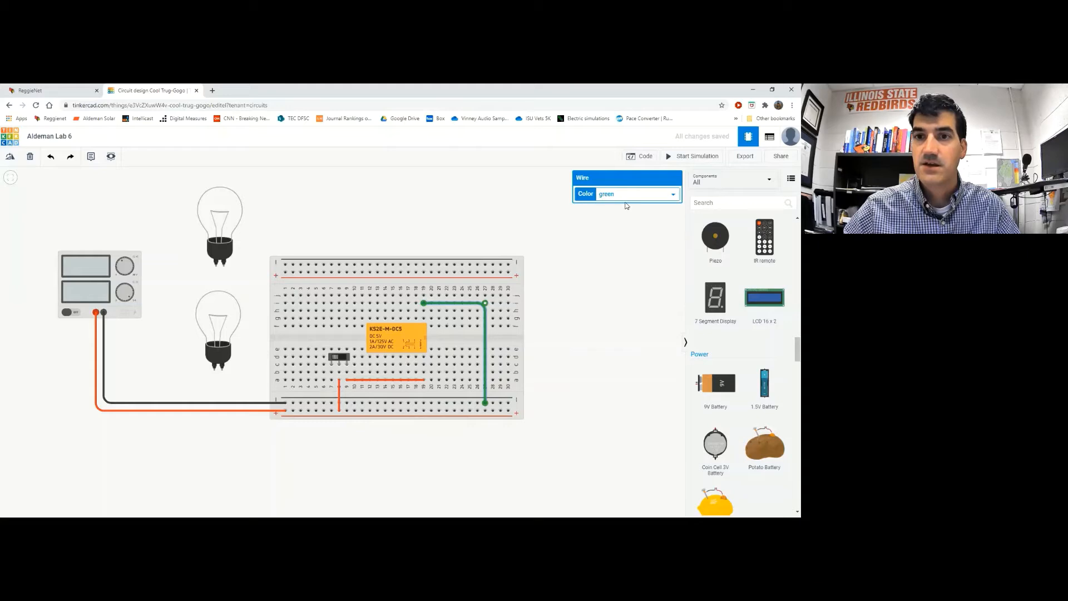
left_click(618, 260)
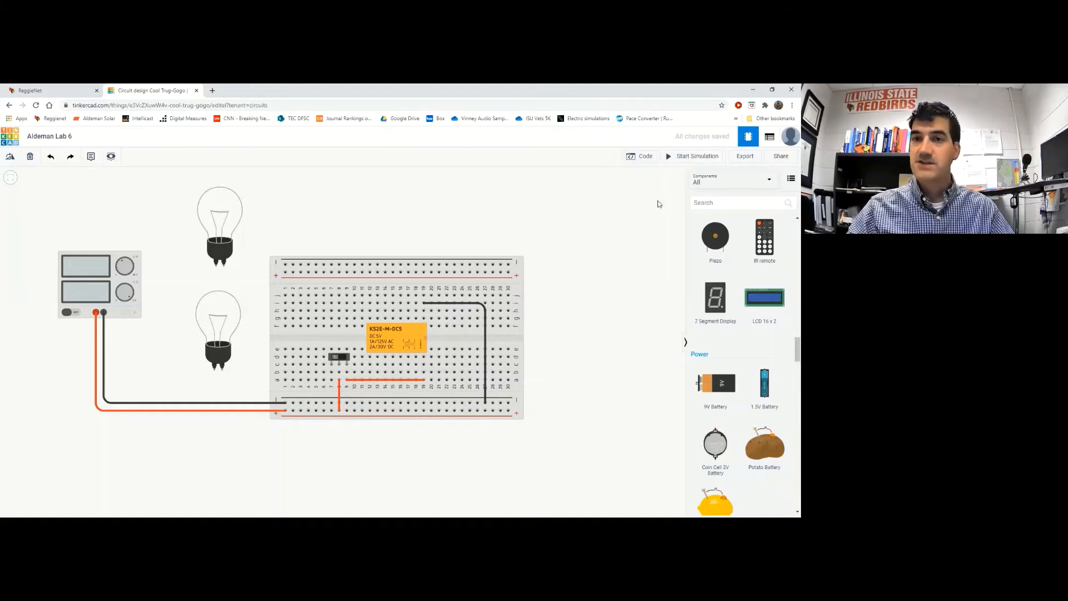
- Start the simulation and slide the switch on and off to test the current through the relay coil
left_click(680, 160)
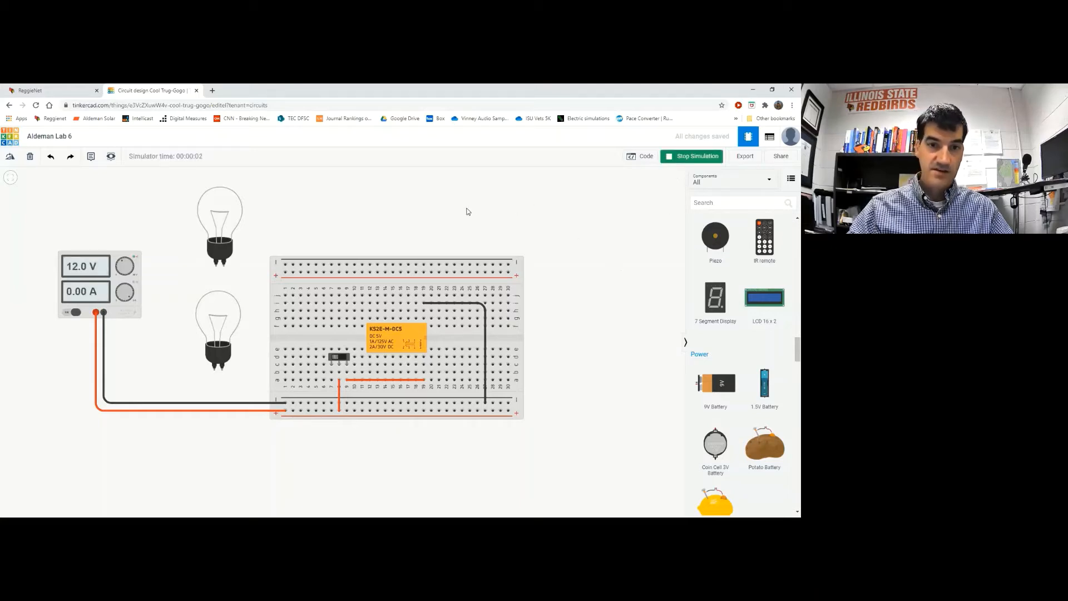
left_click(339, 359)
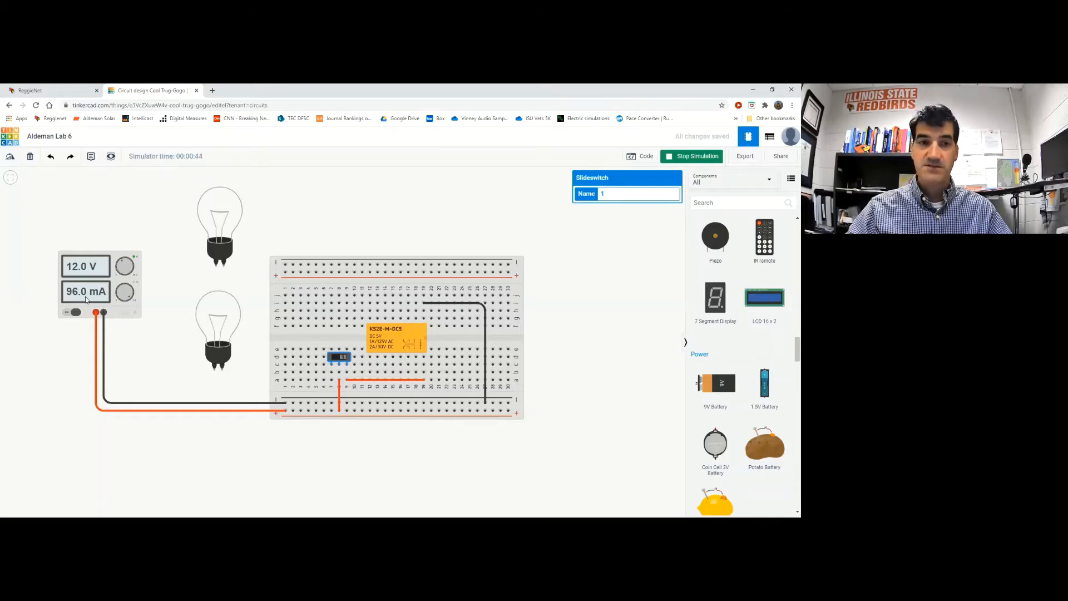
left_click(343, 361)
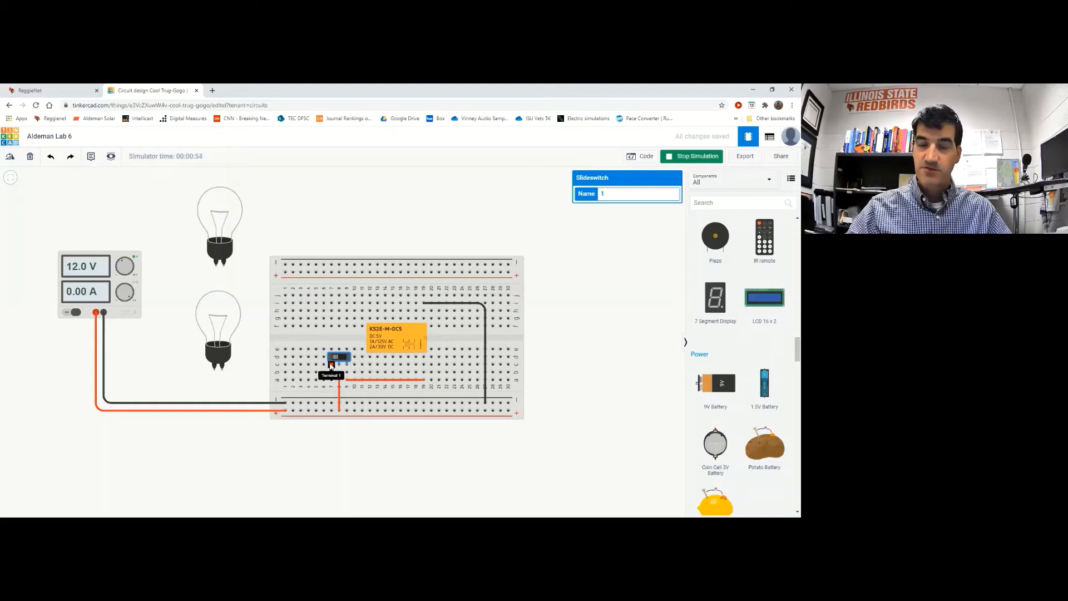
- Stop the simulation and connect the relay's upper common pin at h16 to the lower positive rail near column 26 with a square-cornered orange wire
left_click(705, 157)
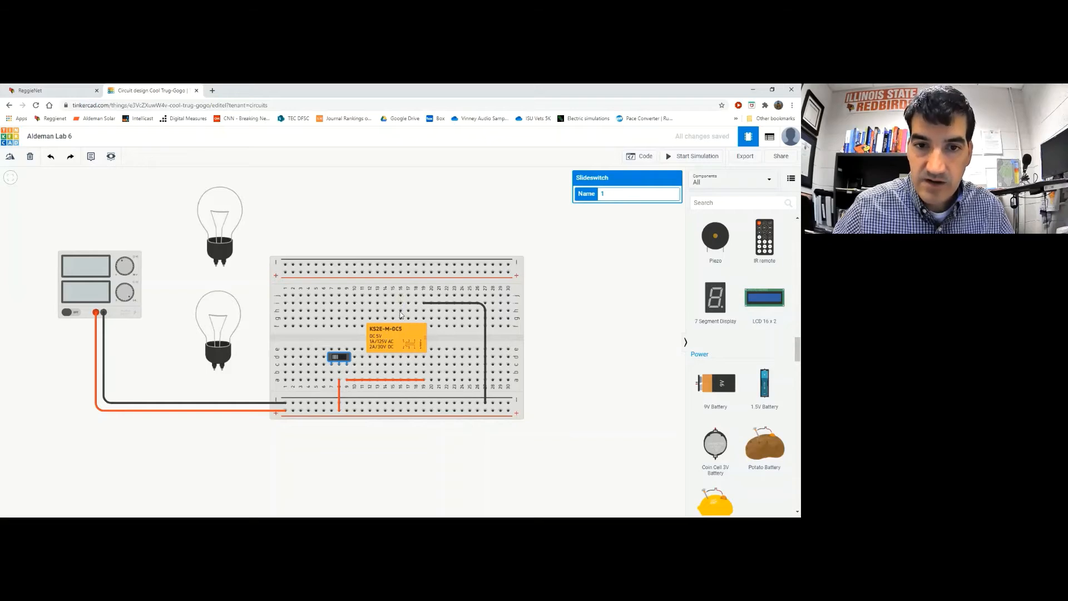
key("Escape")
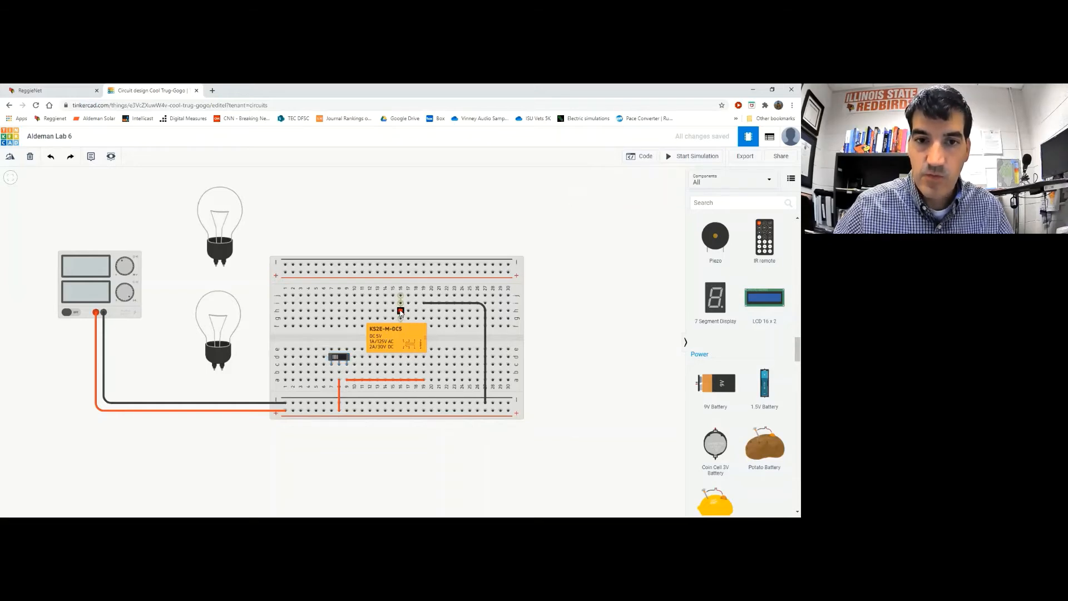
left_click(400, 311)
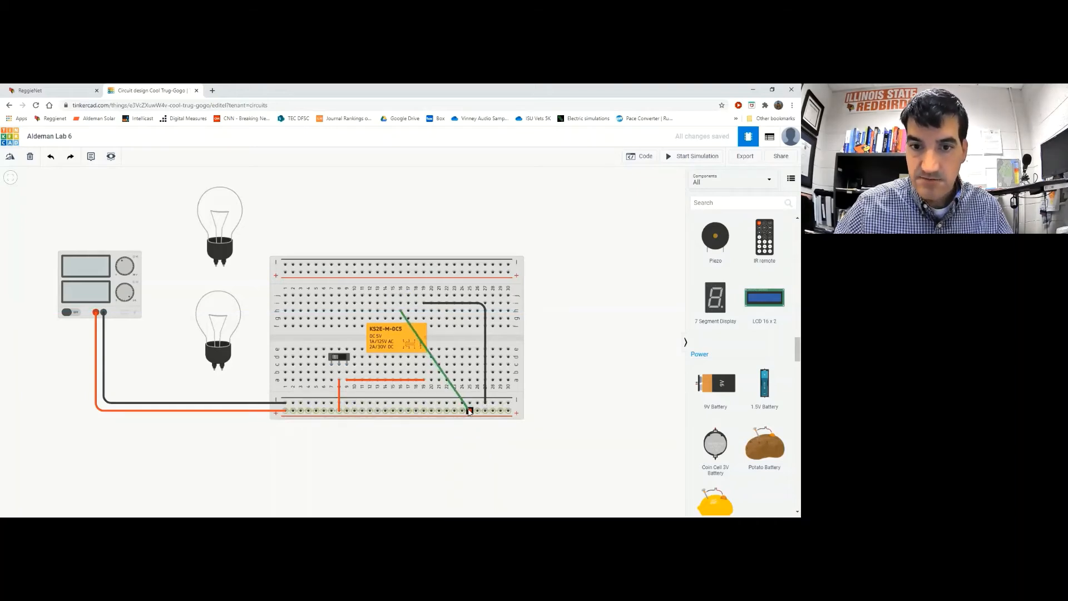
left_click(478, 410)
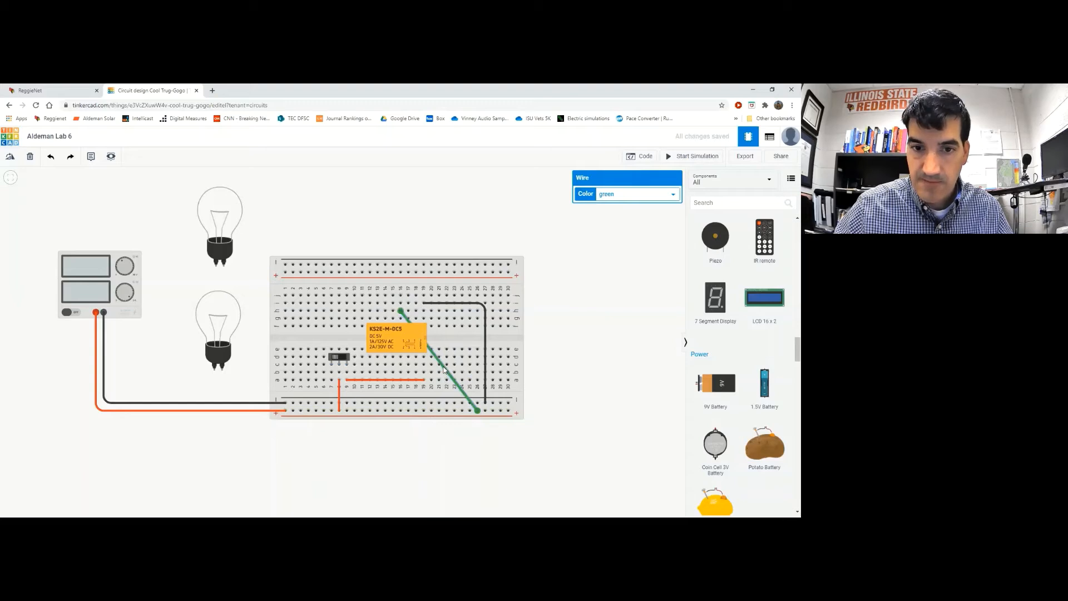
left_click_drag(444, 368, 477, 312)
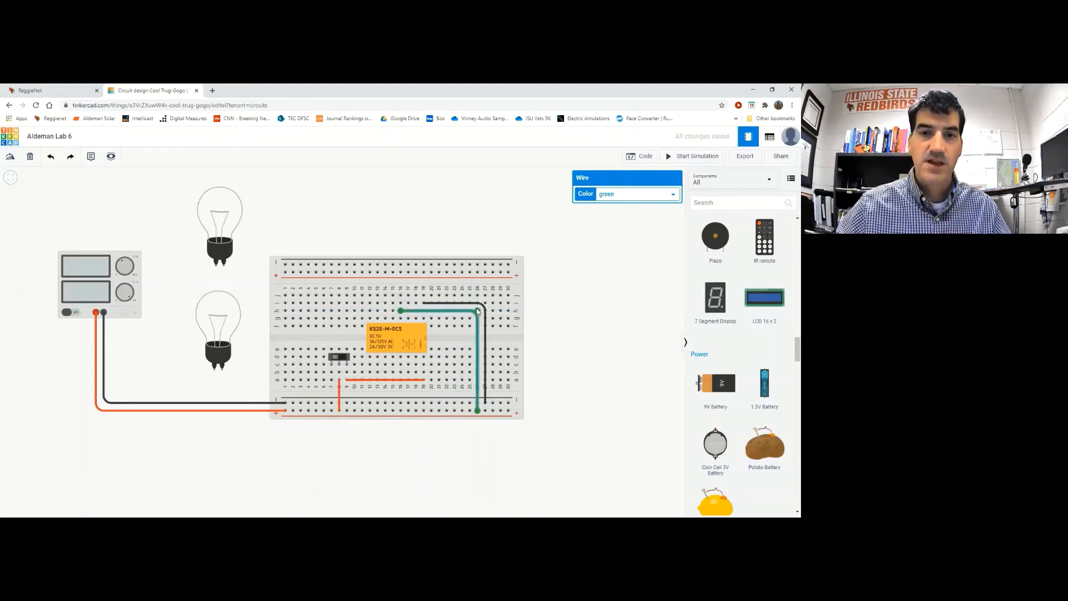
left_click(622, 198)
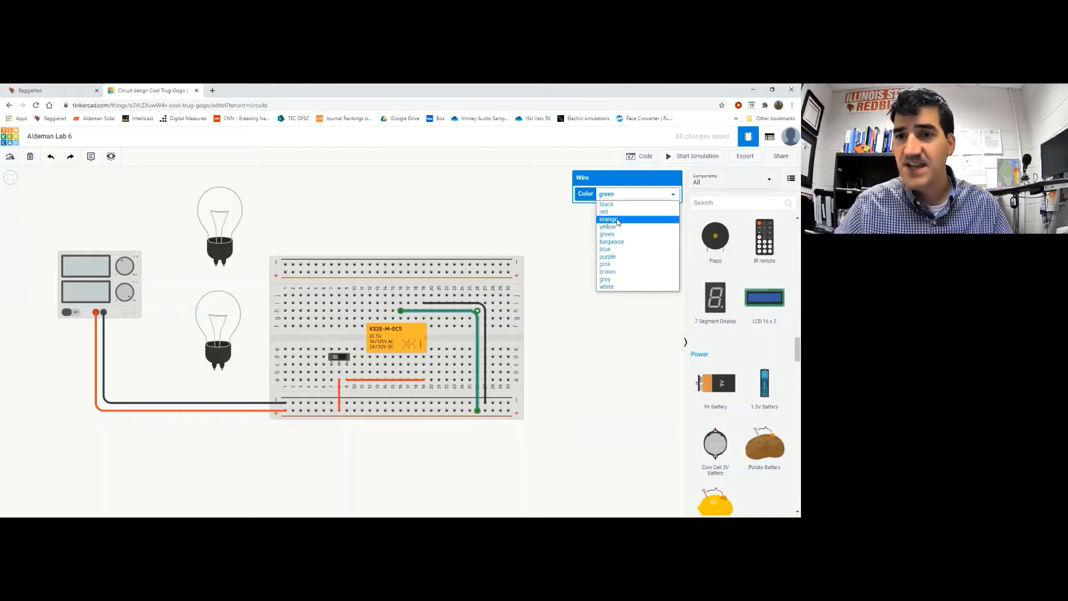
left_click(618, 221)
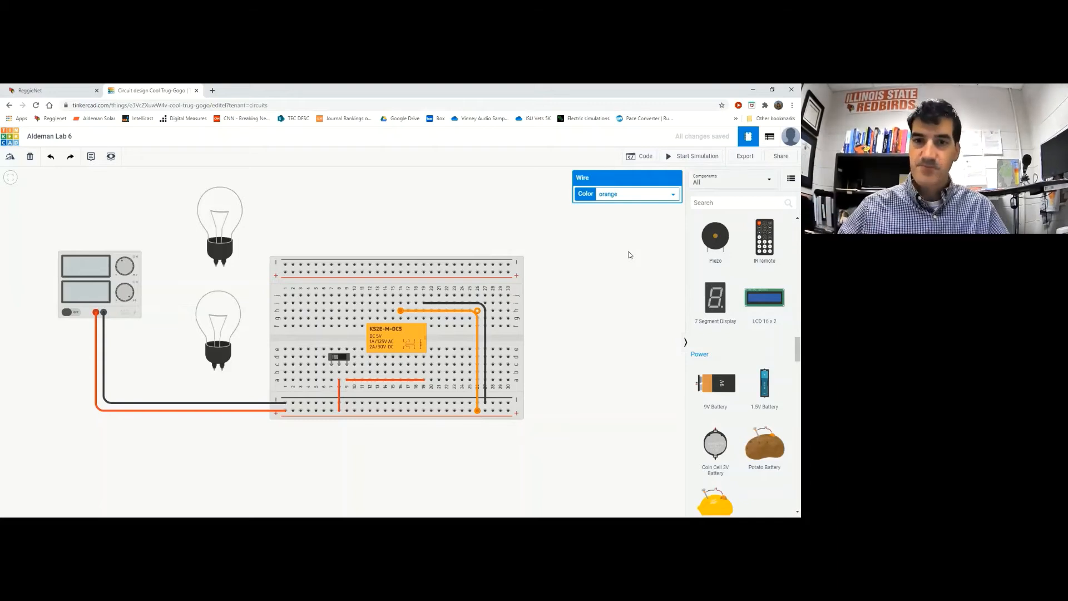
left_click(620, 270)
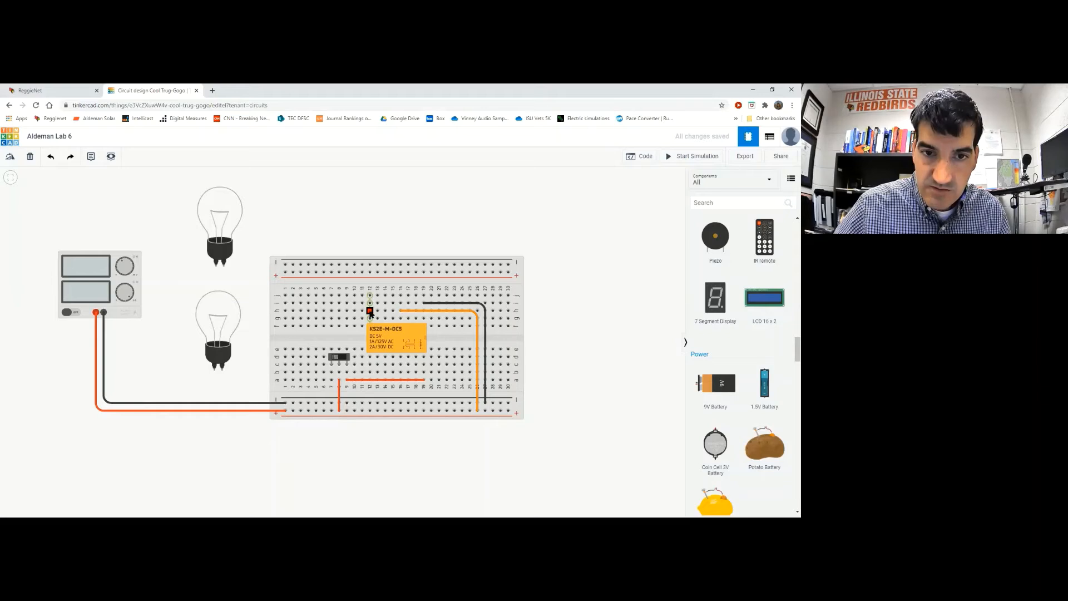
- Connect the relay's upper contact pin at h12 to the upper bulb's right terminal with an orange wire routed in straight horizontal and vertical segments
left_click(370, 312)
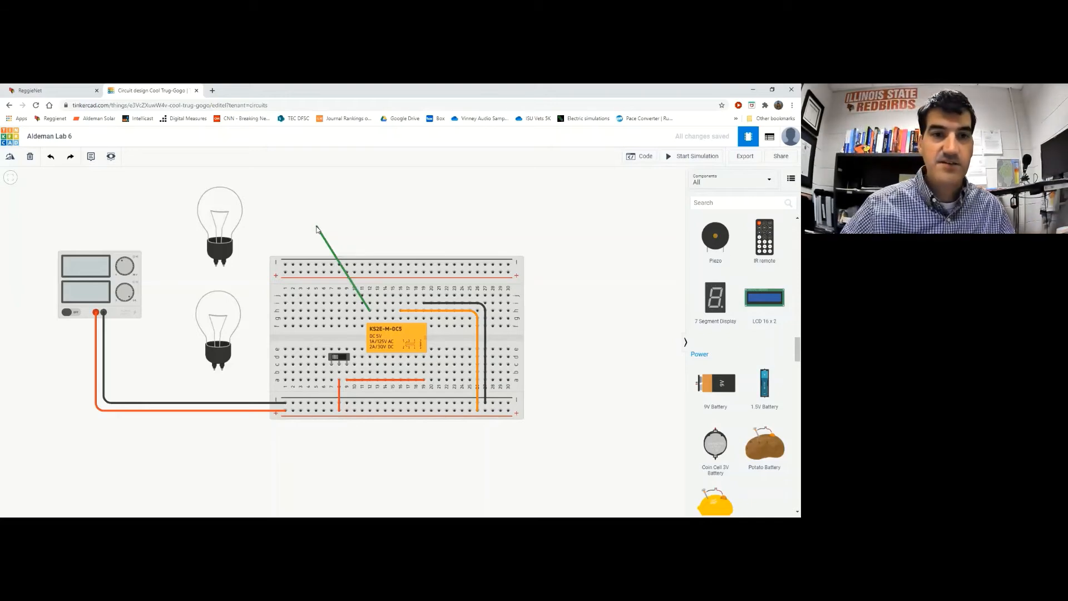
left_click(224, 267)
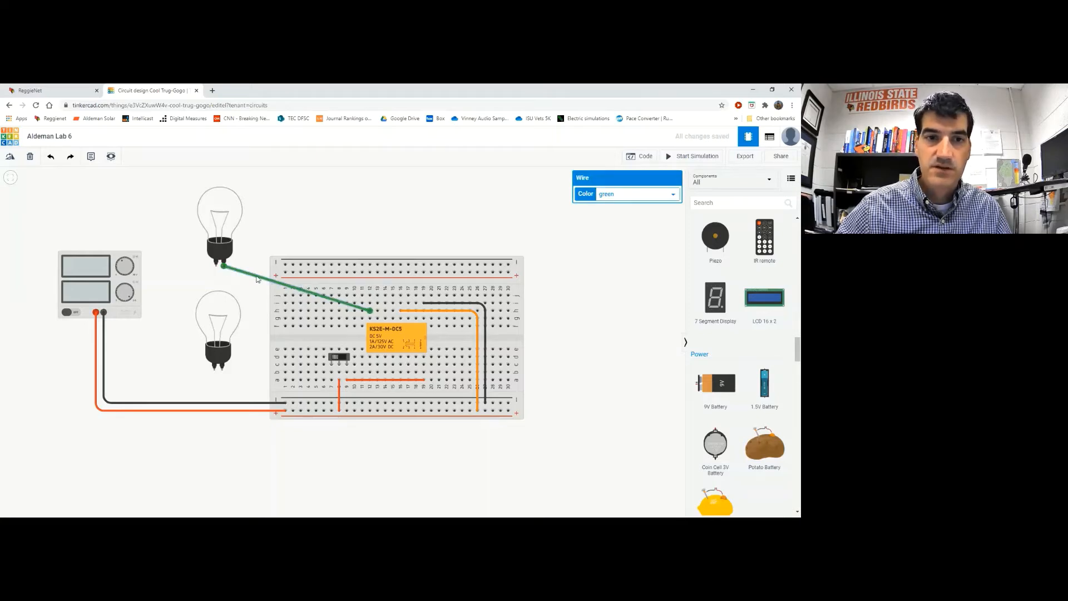
left_click_drag(256, 278, 254, 266)
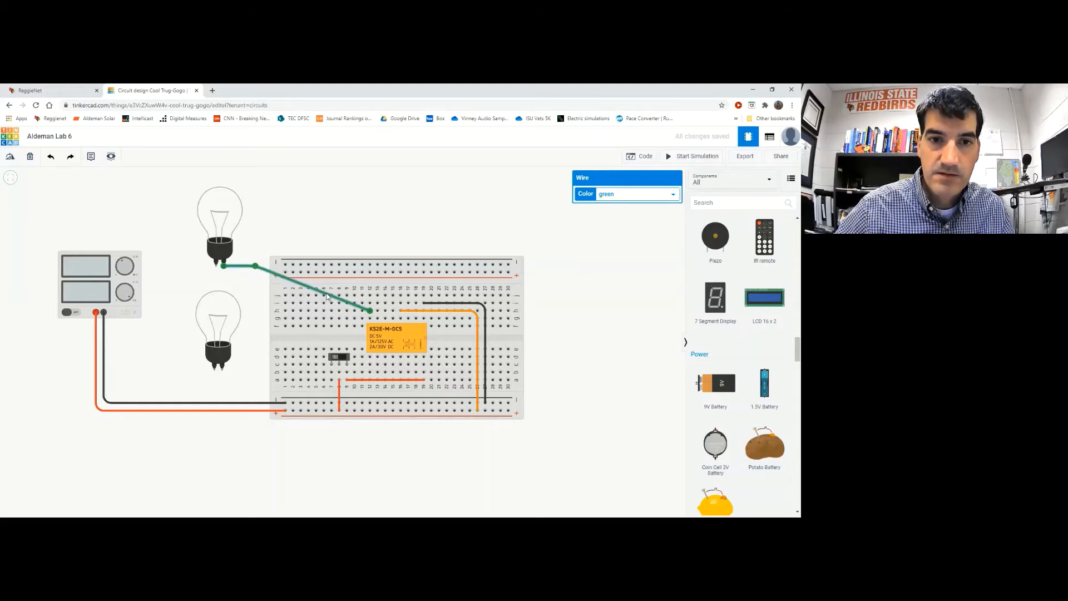
left_click_drag(328, 296, 370, 267)
left_click(370, 232)
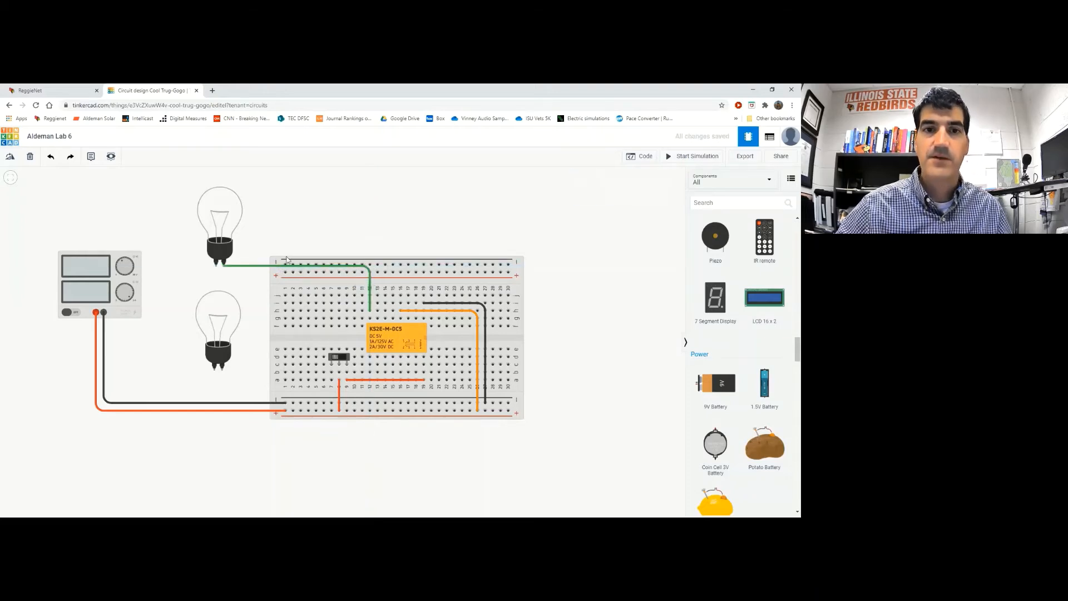
left_click(253, 266)
left_click(664, 198)
left_click(634, 222)
left_click(440, 223)
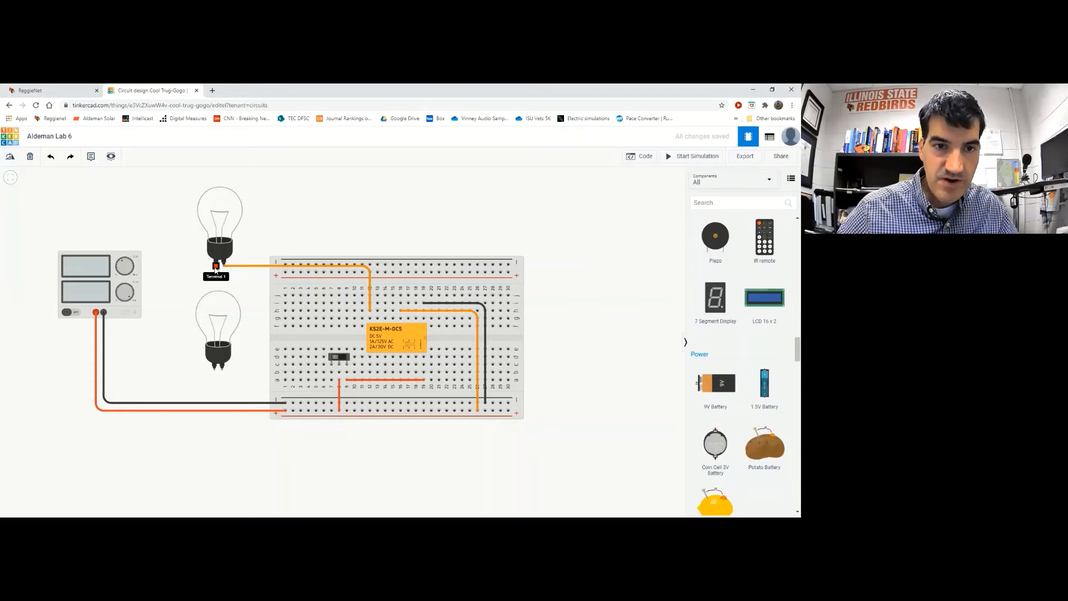
- Connect the upper bulb's Terminal 1 to the lower negative rail near column 2 with a square-cornered orange wire
left_click(216, 267)
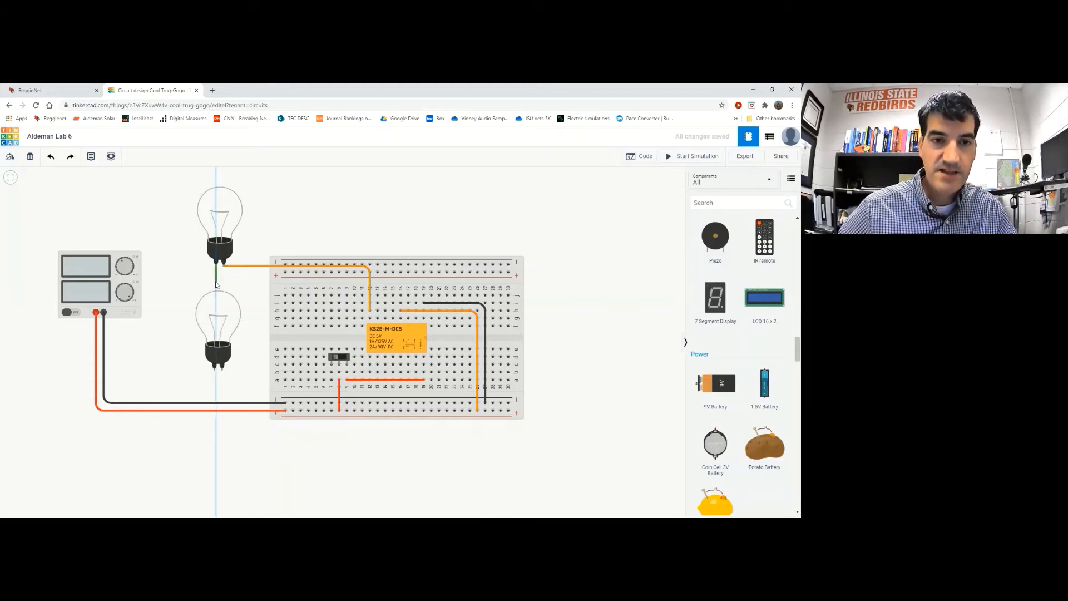
left_click(216, 282)
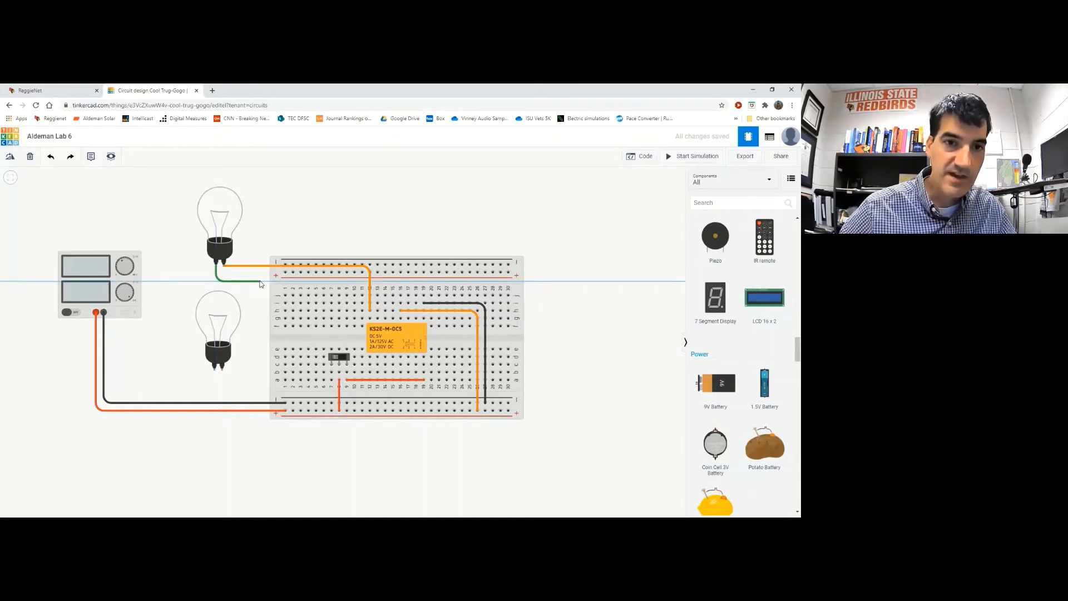
left_click(293, 281)
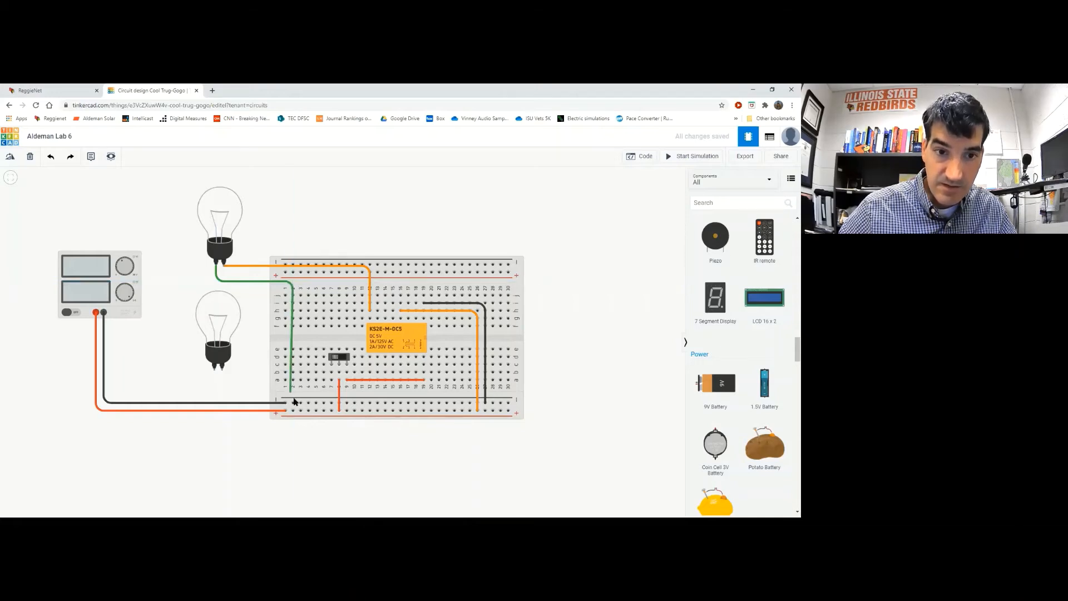
left_click(293, 403)
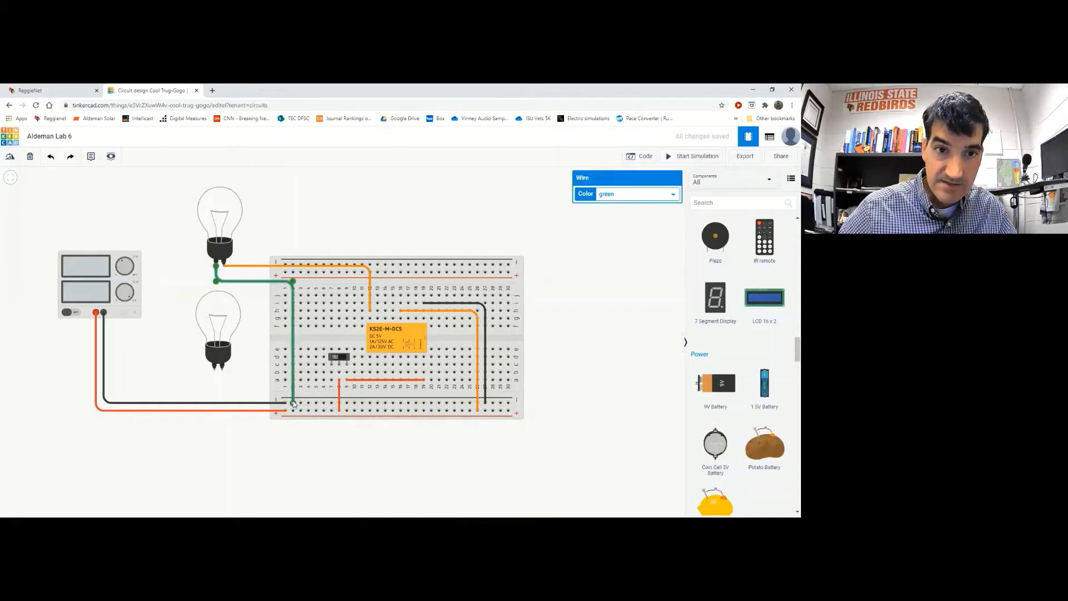
left_click(623, 195)
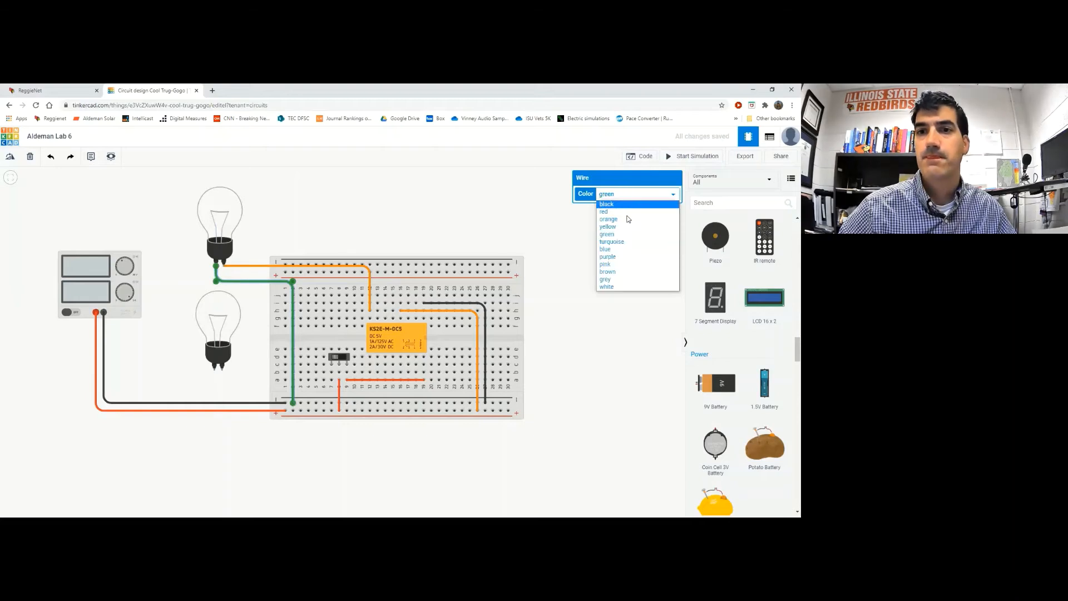
left_click(627, 221)
left_click(632, 251)
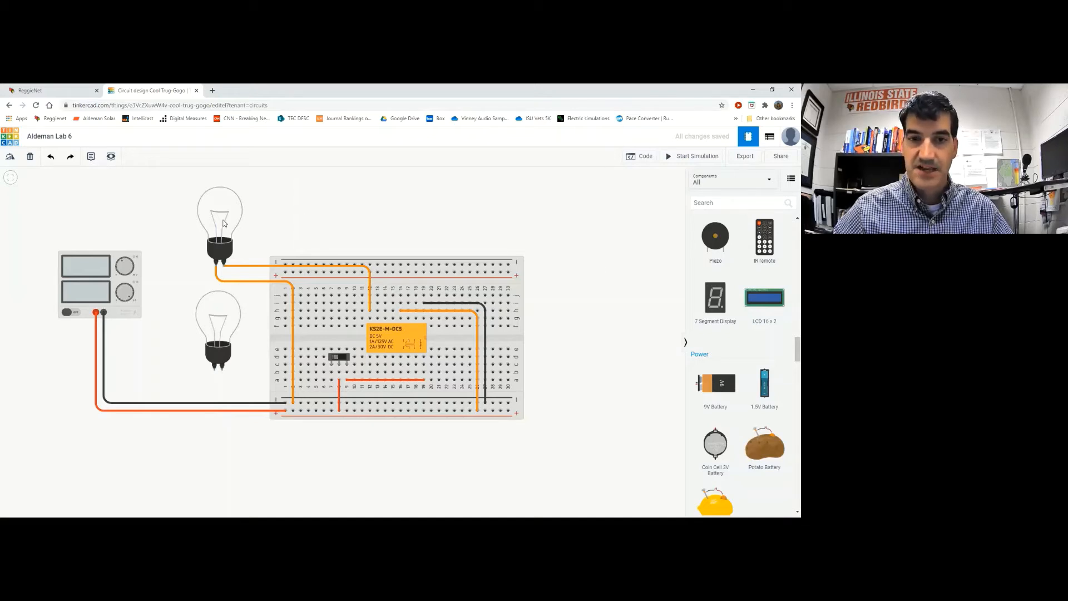
- Simulate the circuit, slide the switch on and off to test the upper bulb, and stop the simulation
left_click(685, 157)
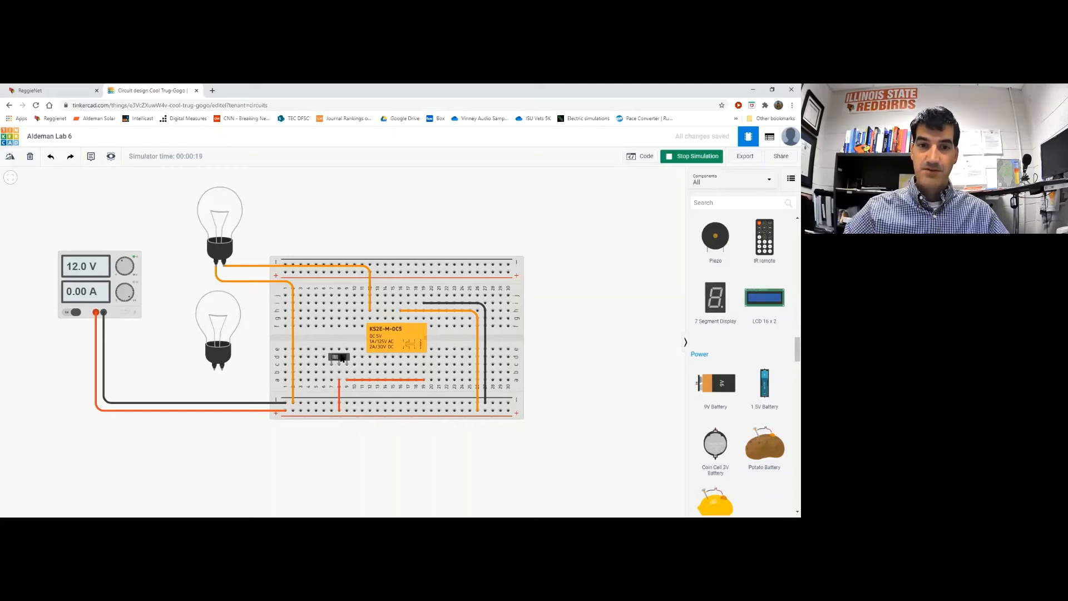
left_click(342, 358)
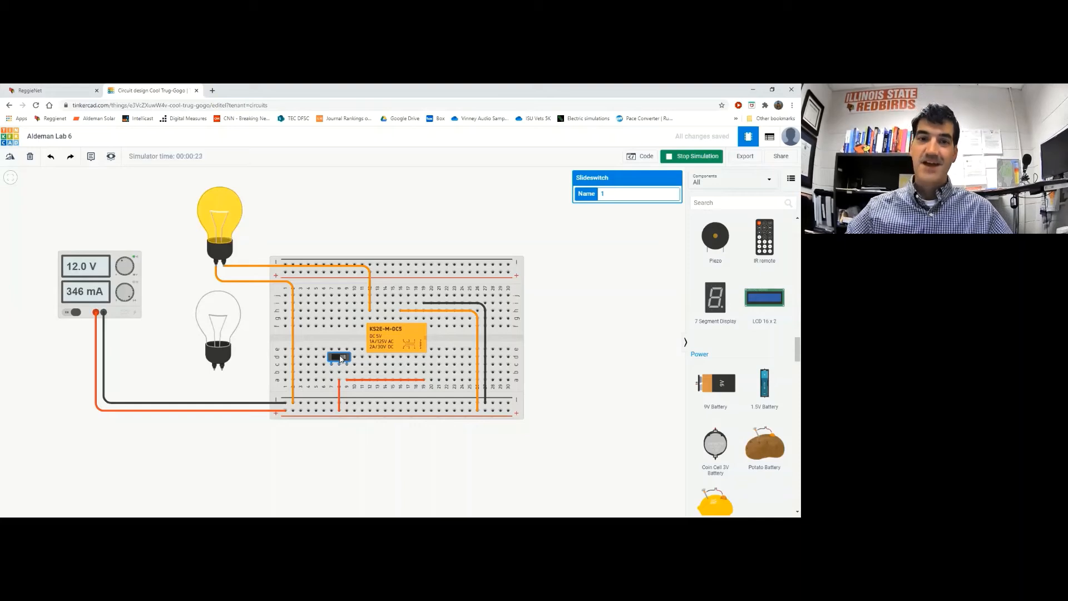
left_click(341, 358)
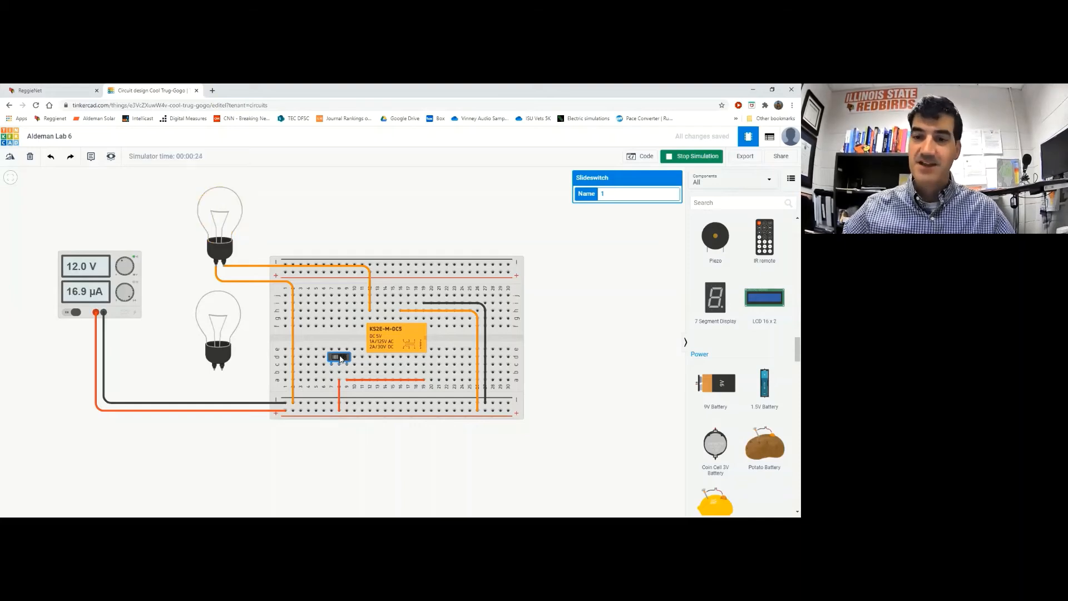
left_click(688, 157)
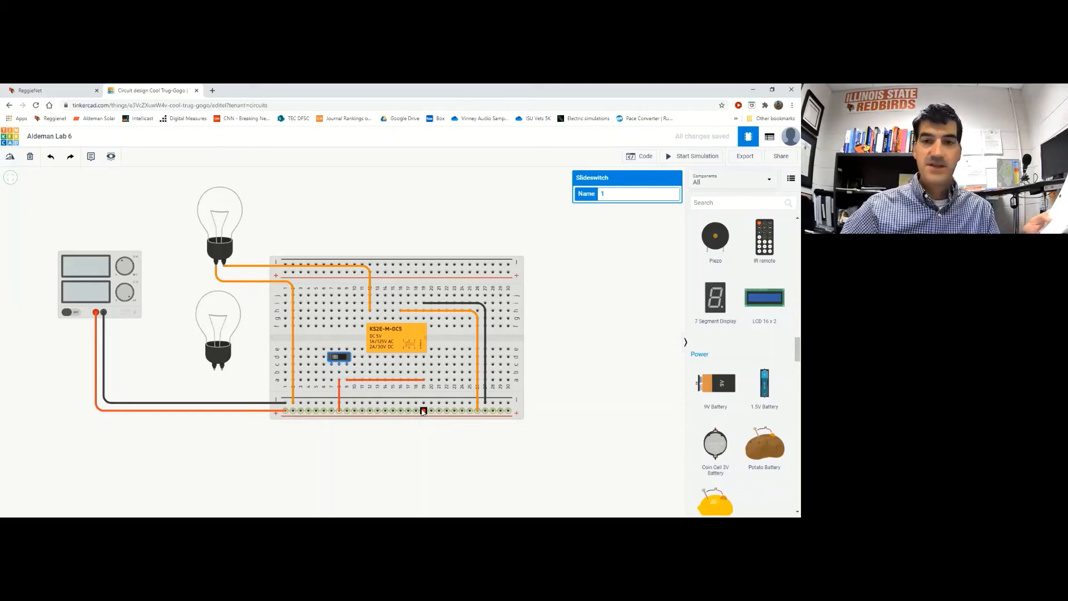
- Connect the relay's lower common pin at c16 straight down to the lower positive rail with a blue wire
left_click(400, 351)
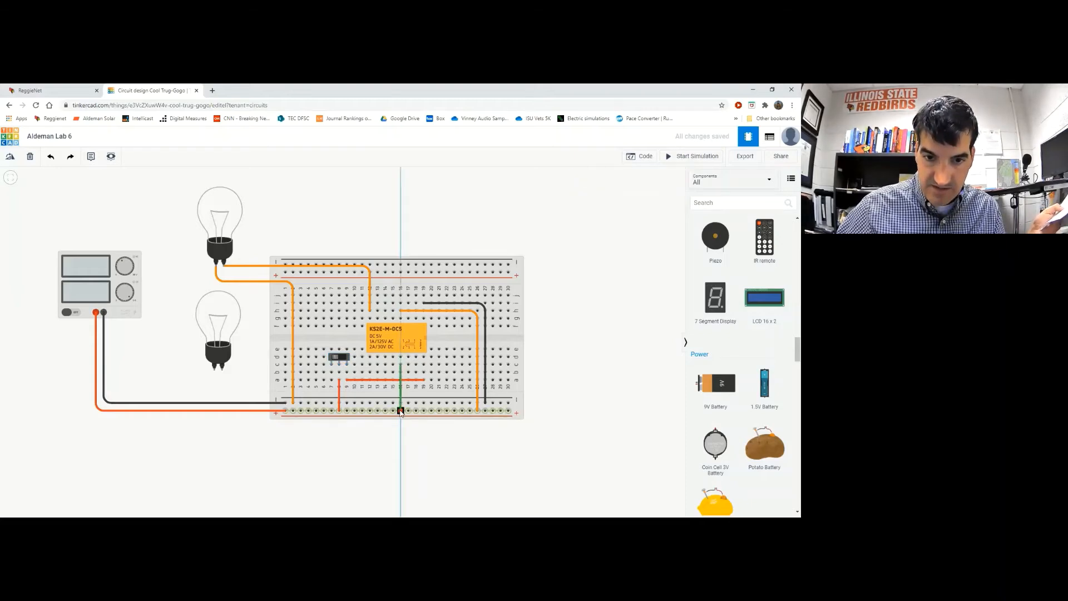
left_click(400, 411)
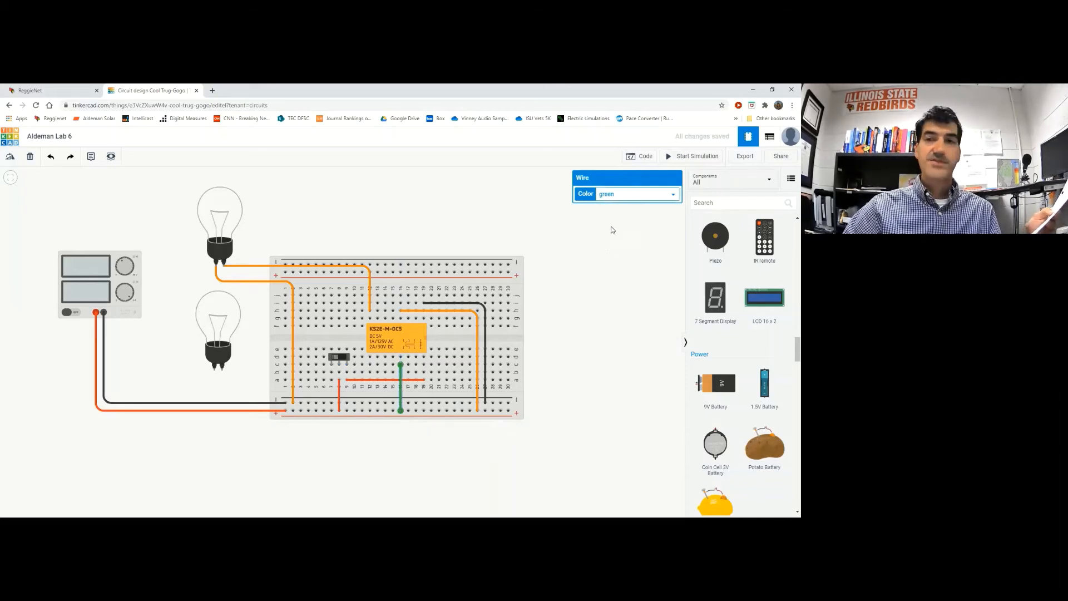
left_click(617, 195)
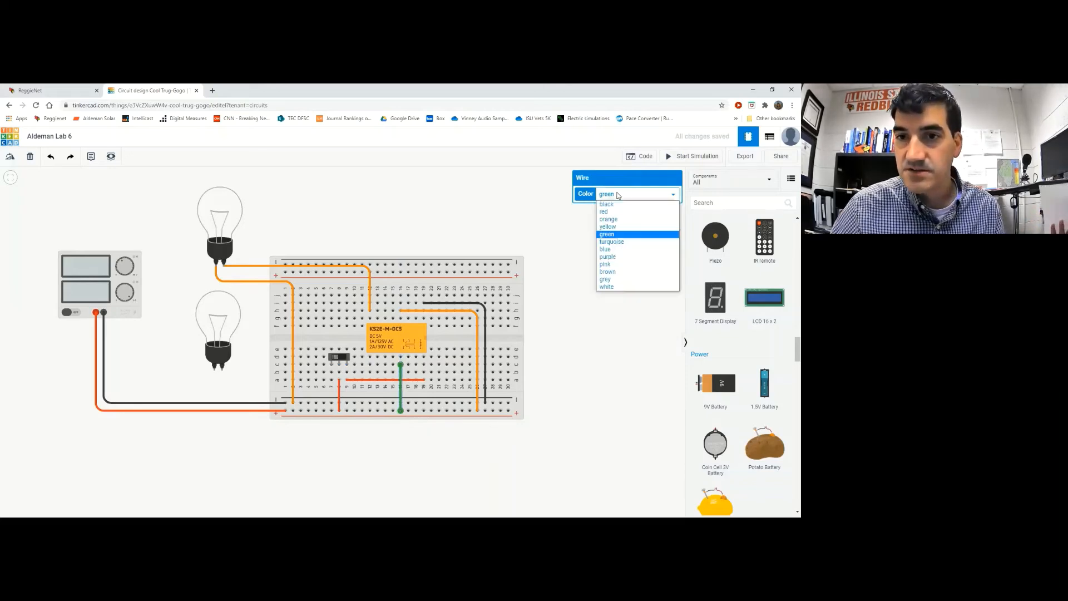
left_click(621, 242)
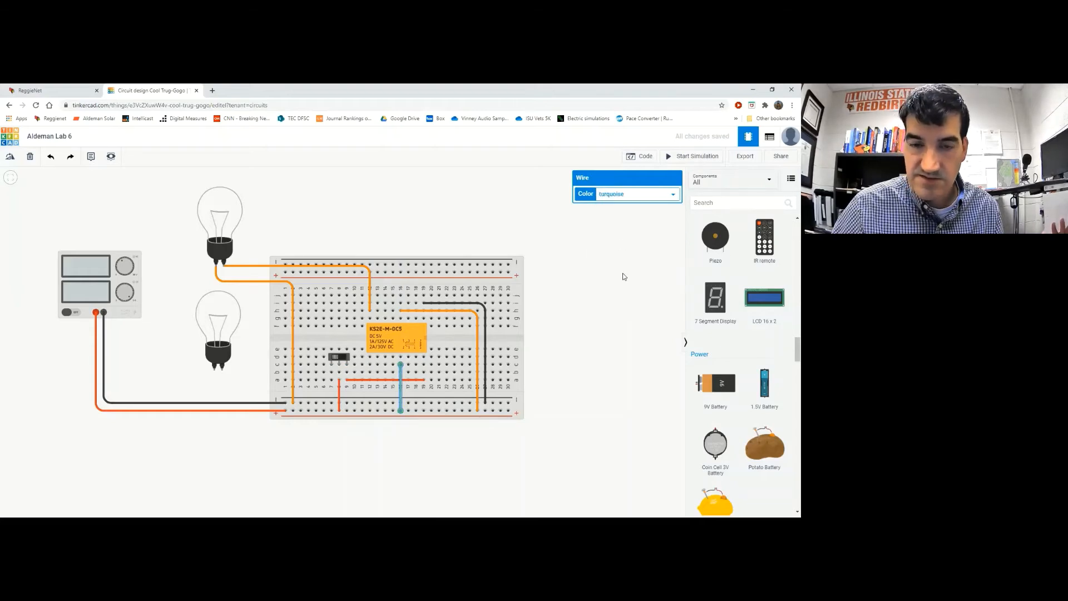
left_click(627, 196)
left_click(621, 248)
left_click(618, 276)
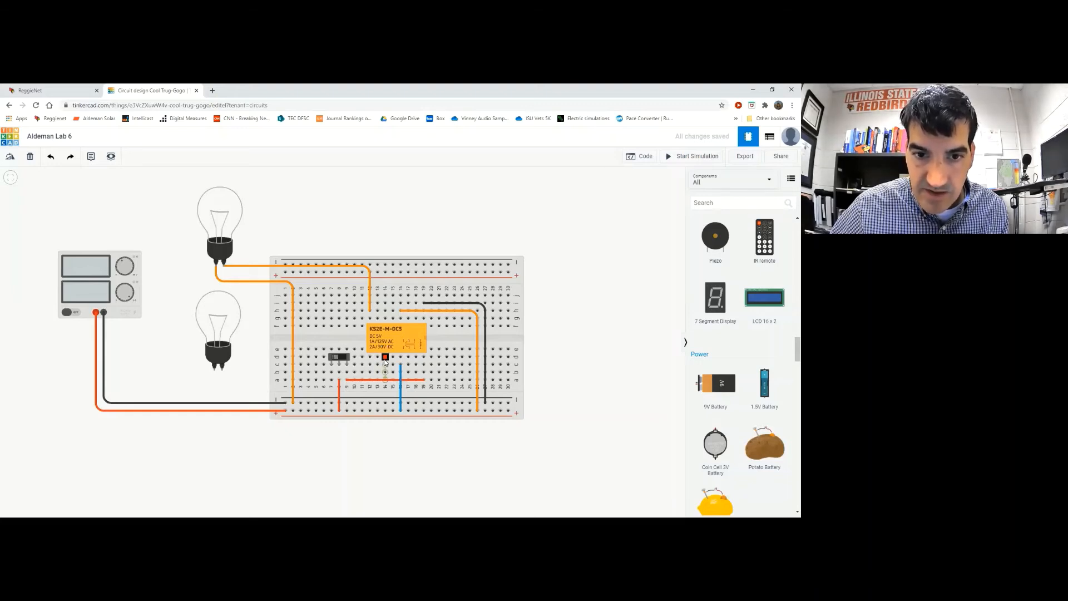
left_click(385, 365)
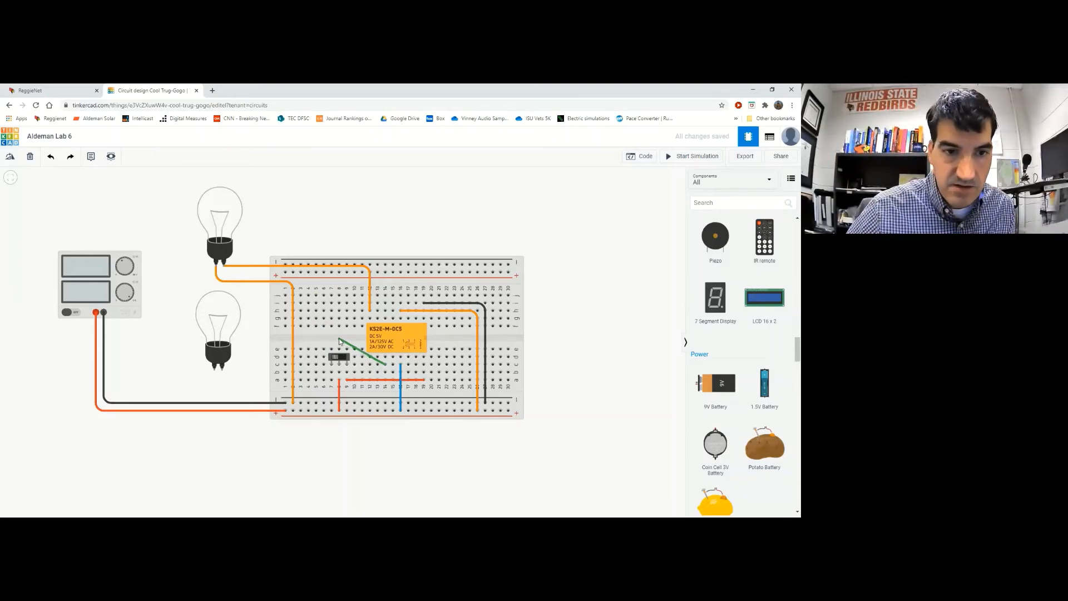
left_click(212, 369)
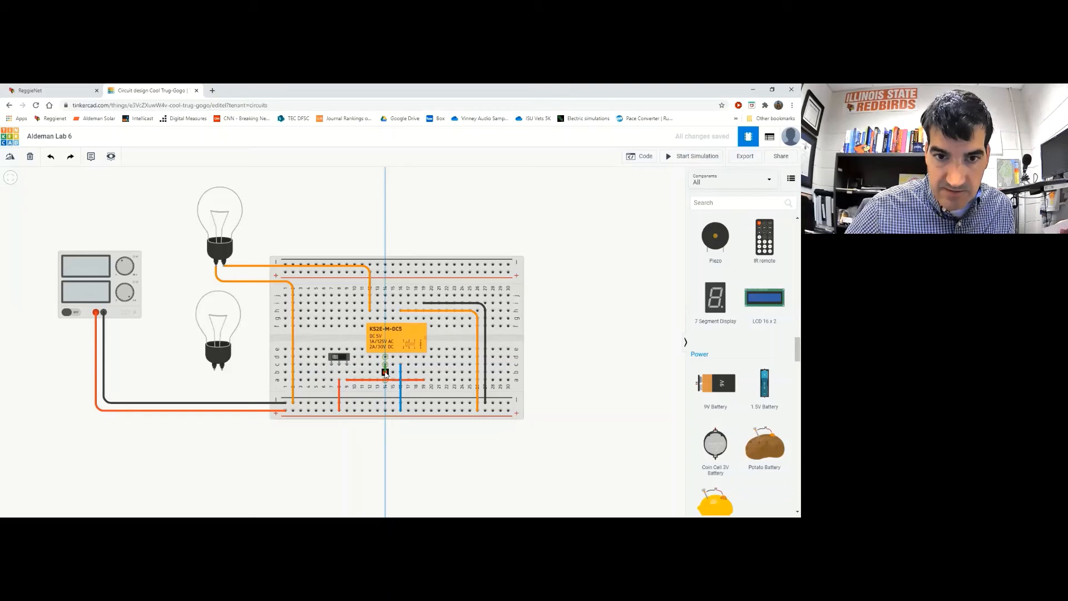
left_click(385, 372)
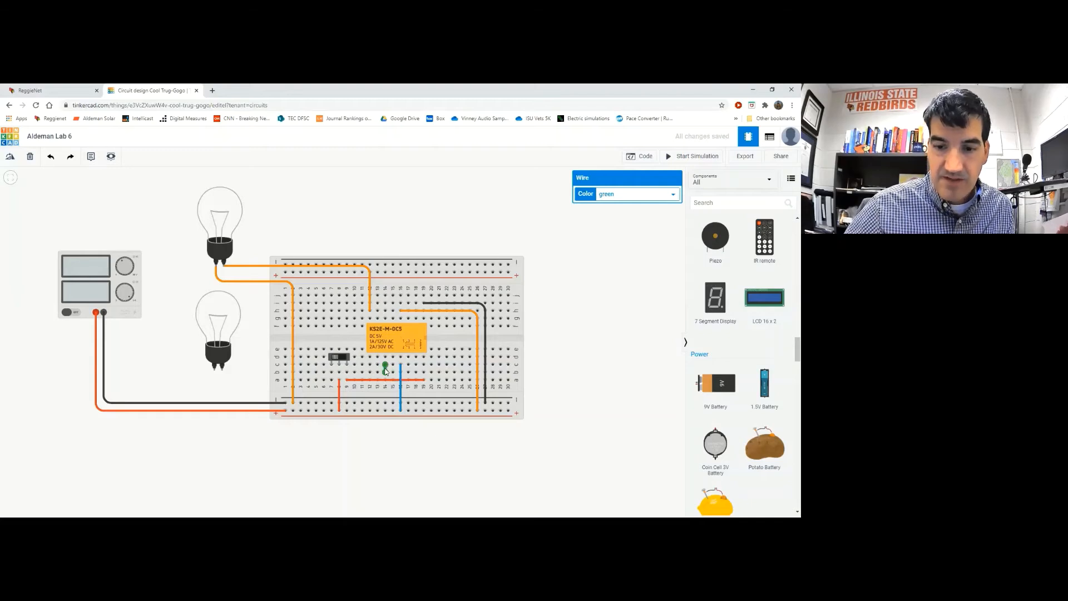
key("Delete")
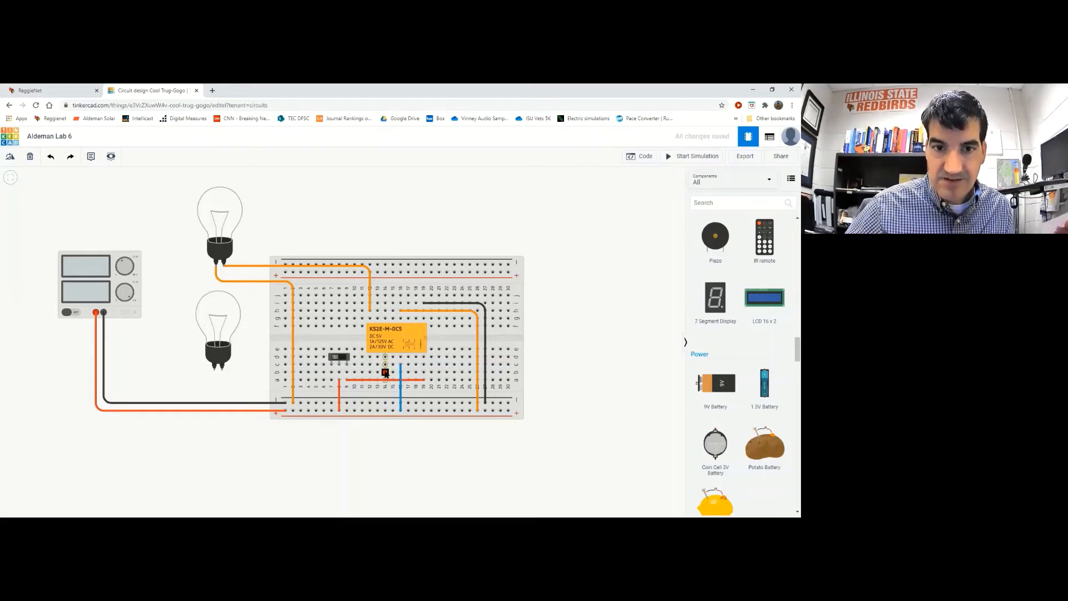
- Connect the relay's lower contact pin at b14 to the lower bulb's right terminal with a straight blue wire
left_click(385, 373)
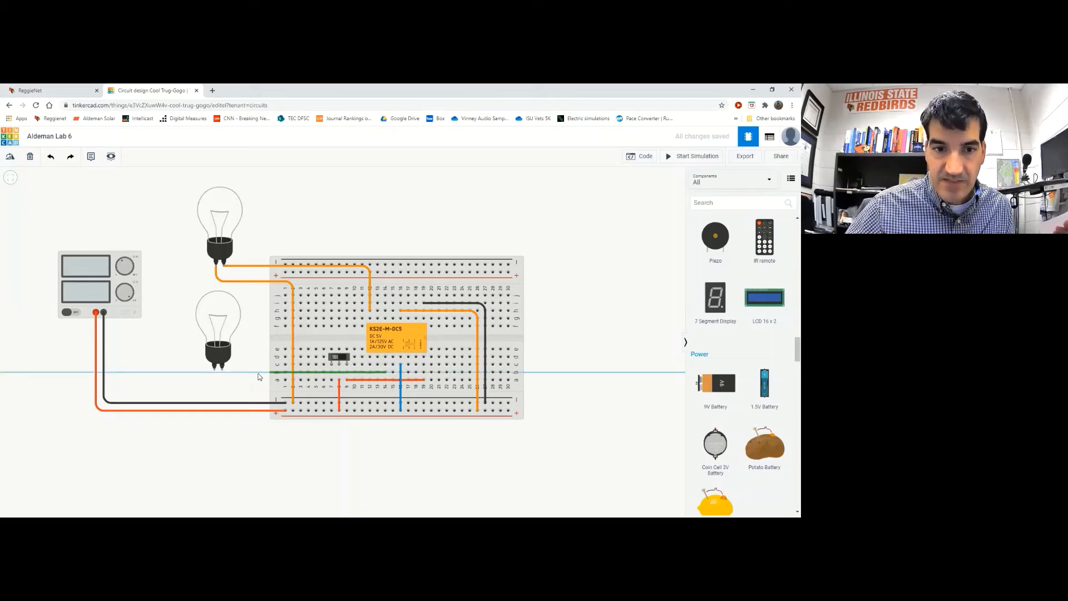
left_click(222, 370)
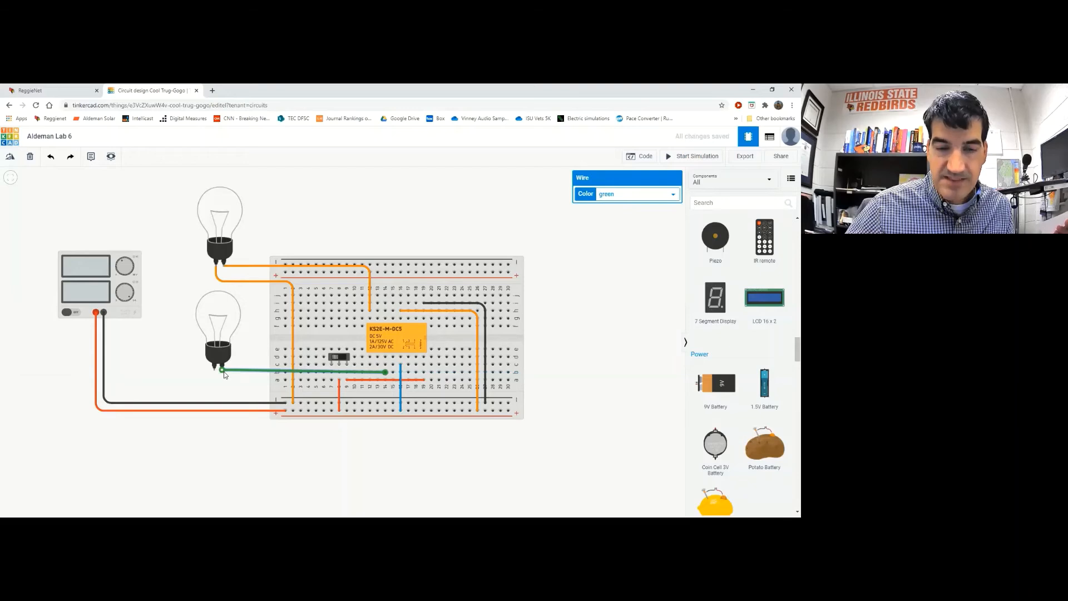
left_click(613, 195)
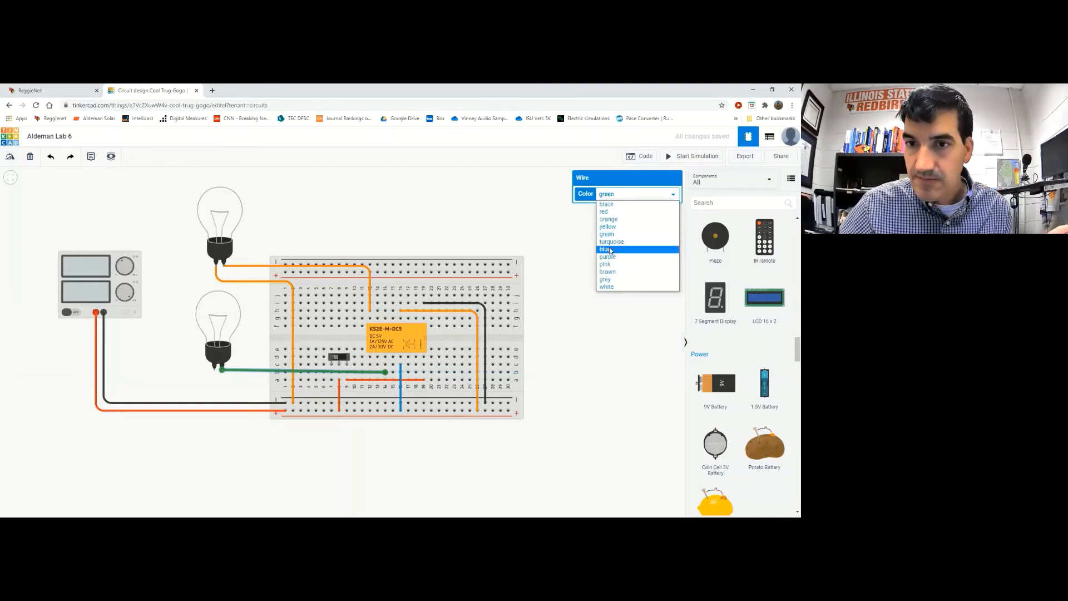
left_click(610, 249)
left_click(422, 229)
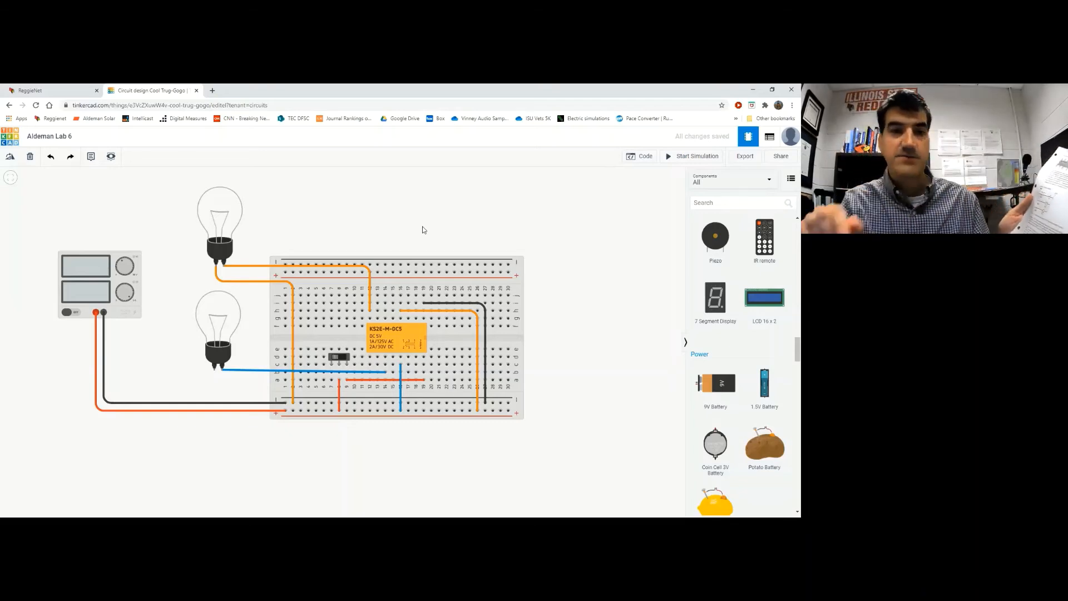
- Connect the lower bulb's left terminal to the lower negative rail near column 5 with a square-cornered blue wire
left_click(214, 371)
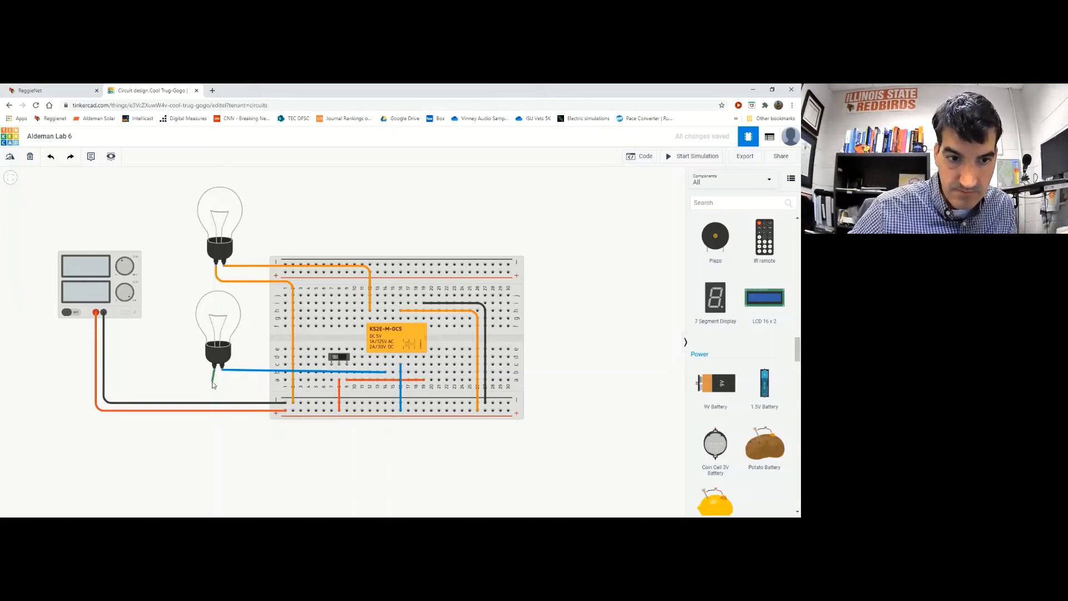
left_click(214, 388)
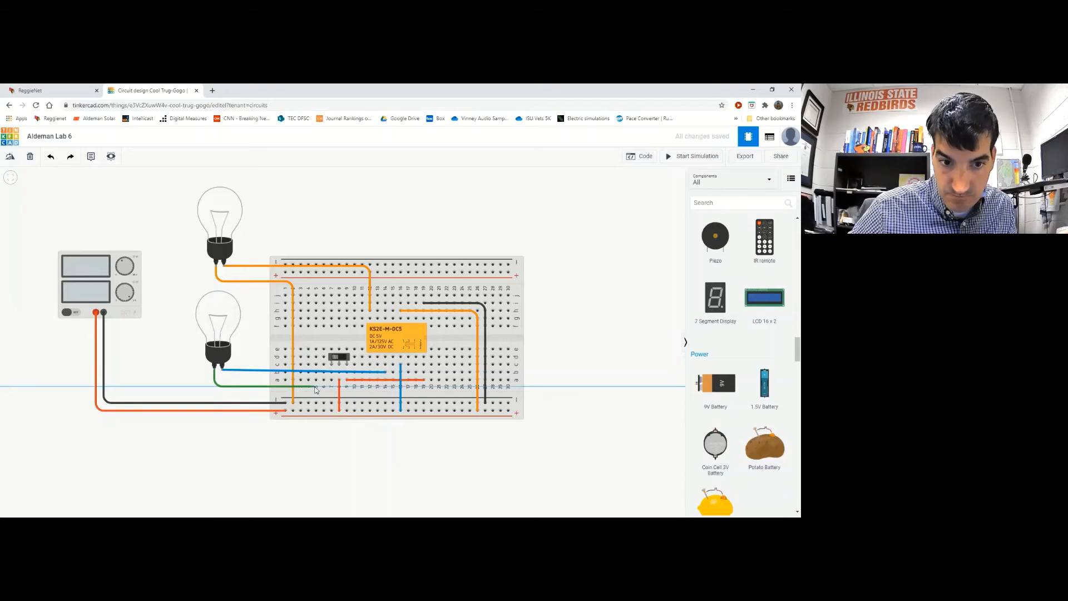
left_click(315, 388)
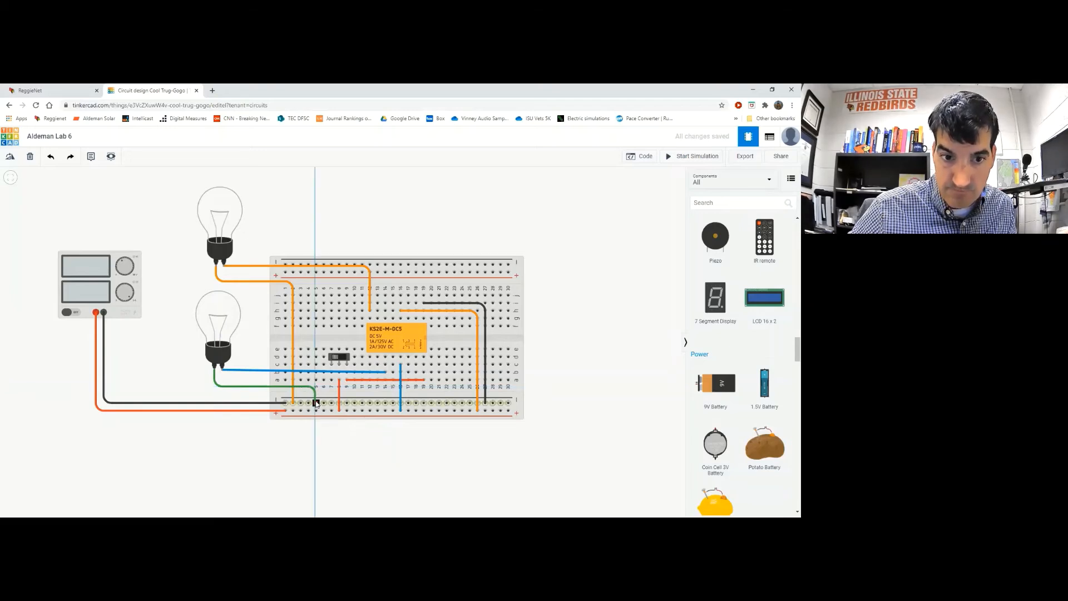
left_click(316, 403)
left_click(634, 194)
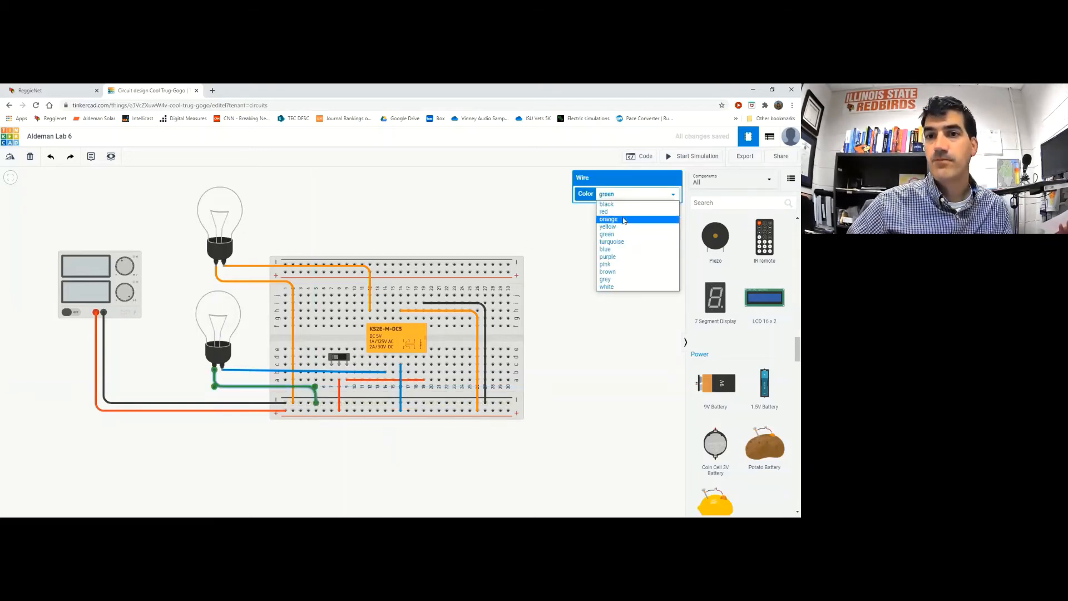
left_click(606, 249)
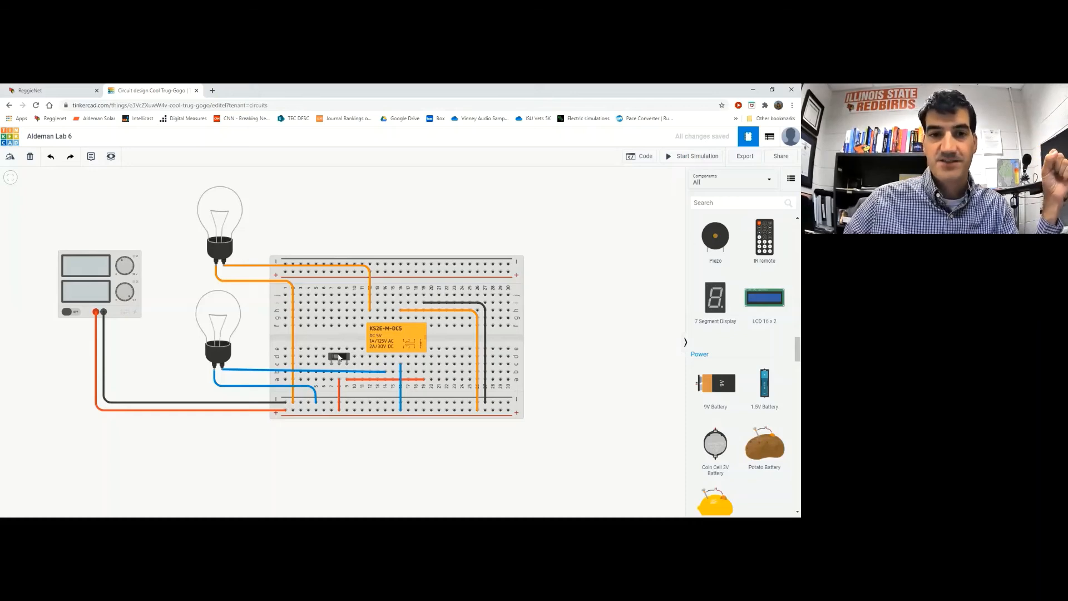
- Simulate the circuit, toggle the slide switch repeatedly to test the relay switching between both bulbs, and stop the simulation
left_click(339, 357)
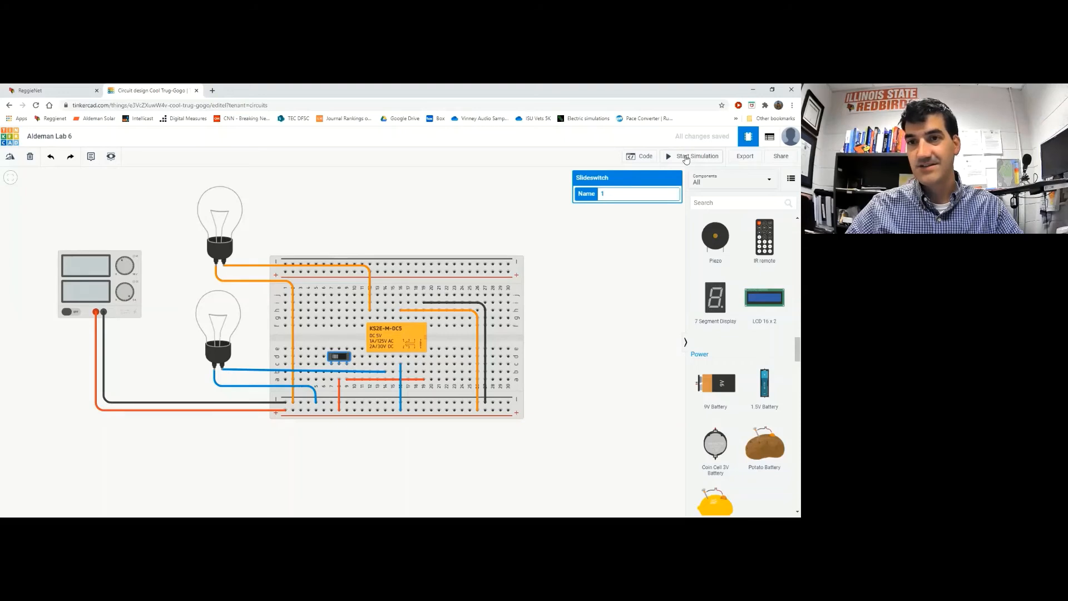
left_click(686, 158)
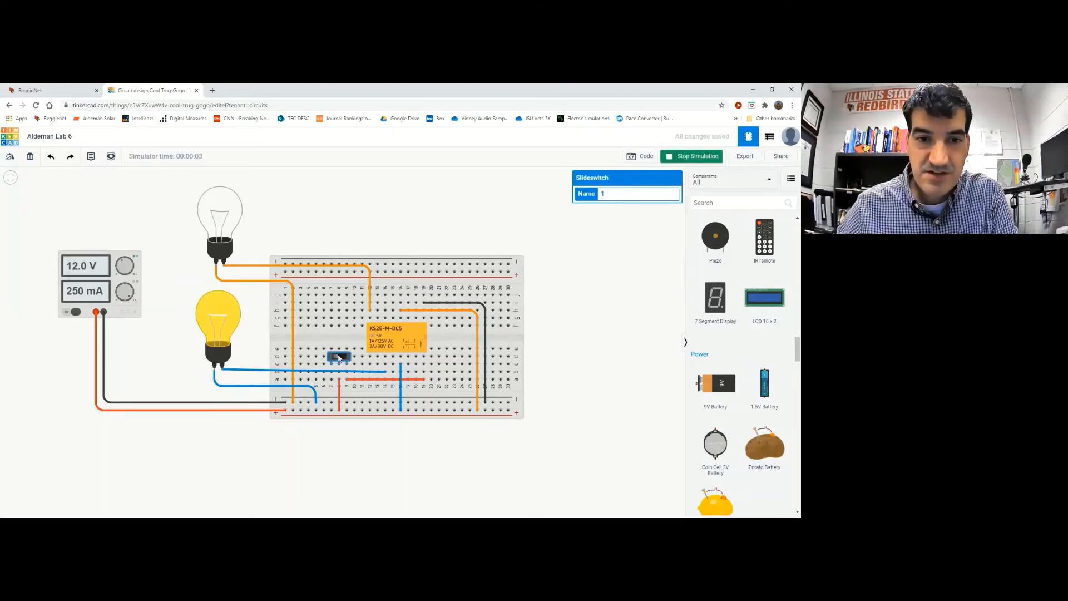
left_click(338, 357)
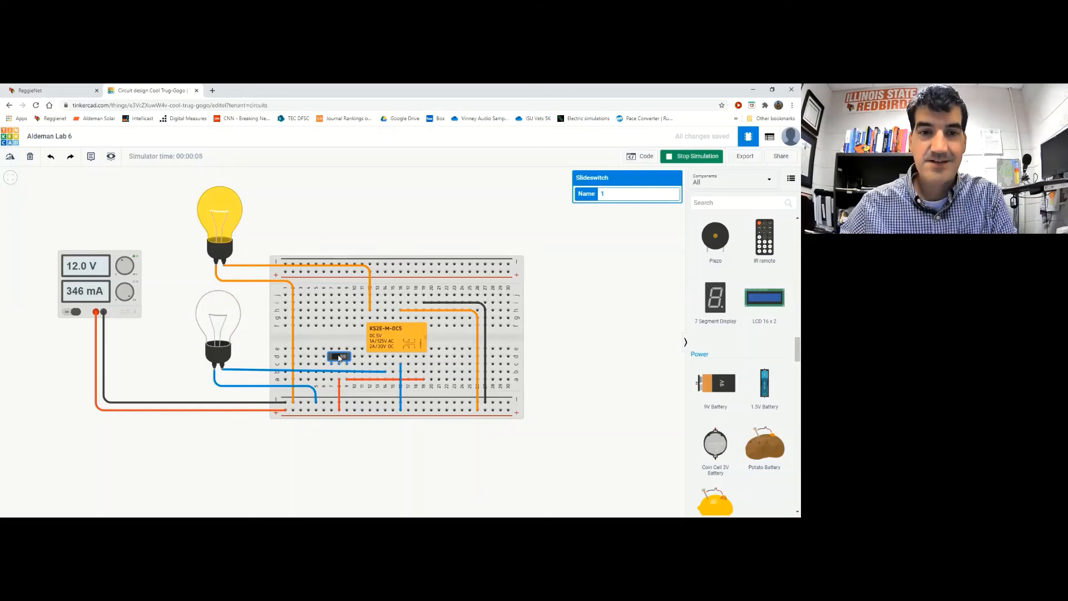
left_click(339, 357)
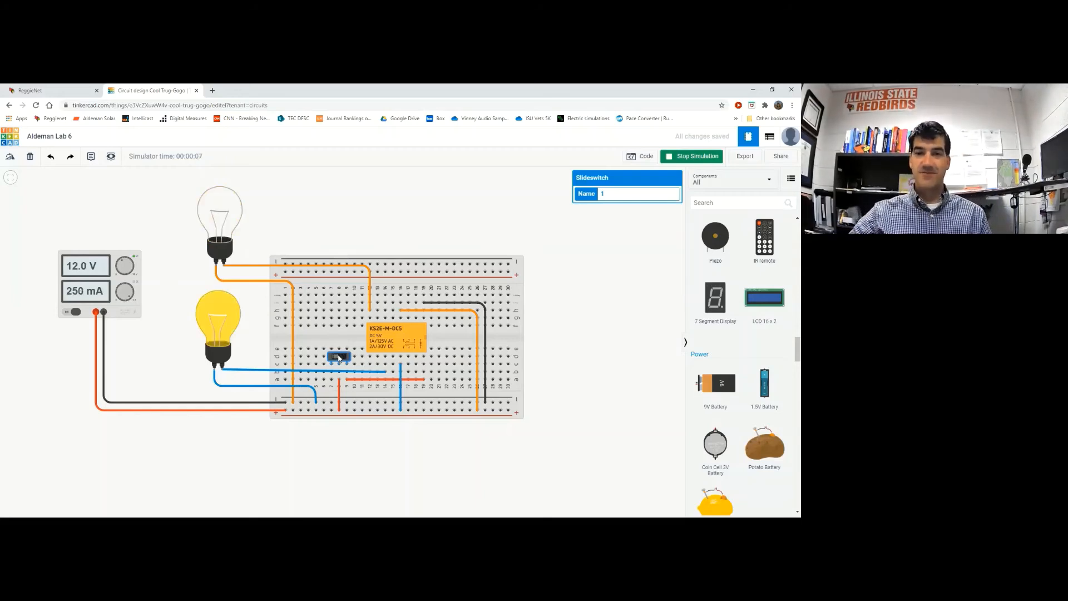
left_click(339, 357)
left_click(339, 358)
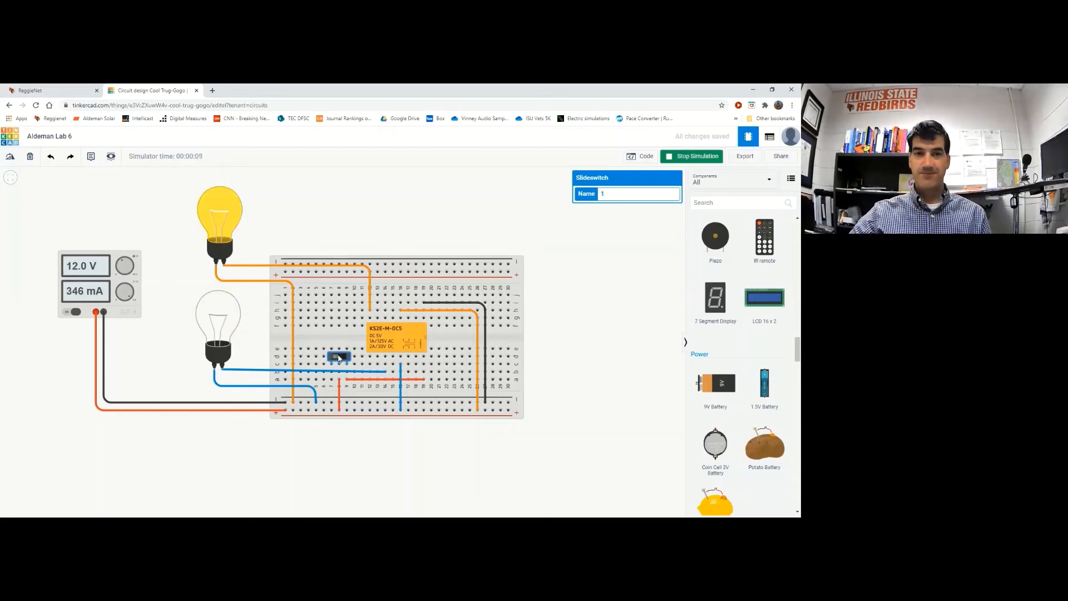
left_click(339, 357)
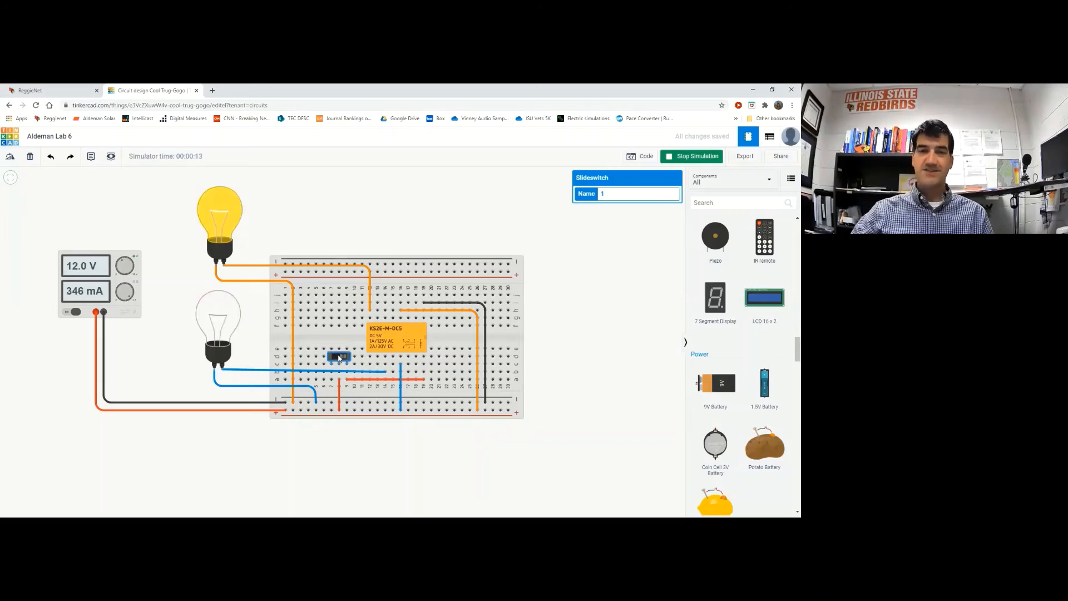
left_click(338, 357)
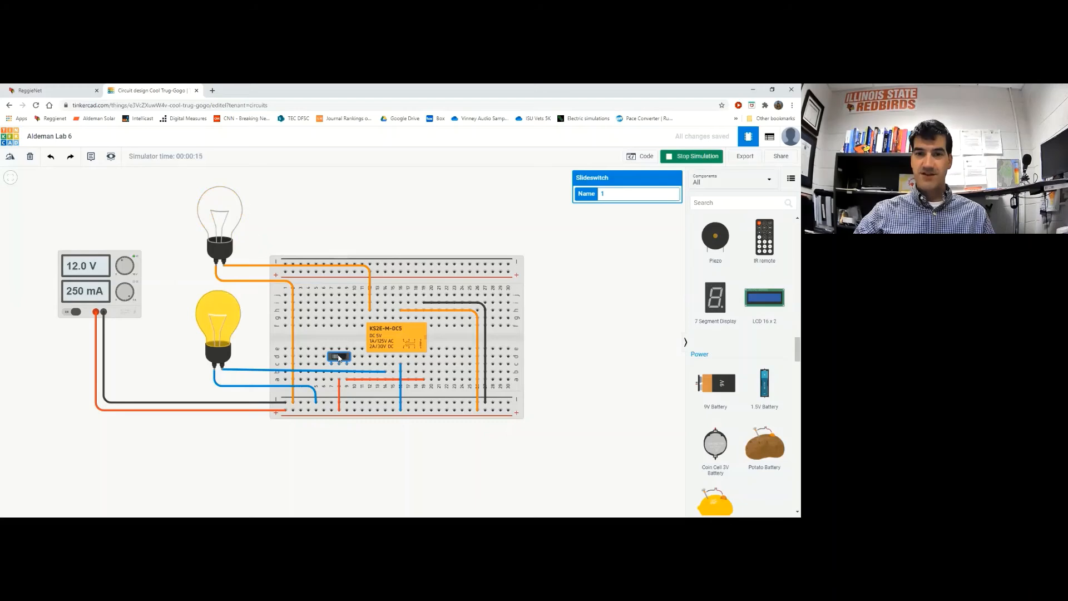
left_click(339, 357)
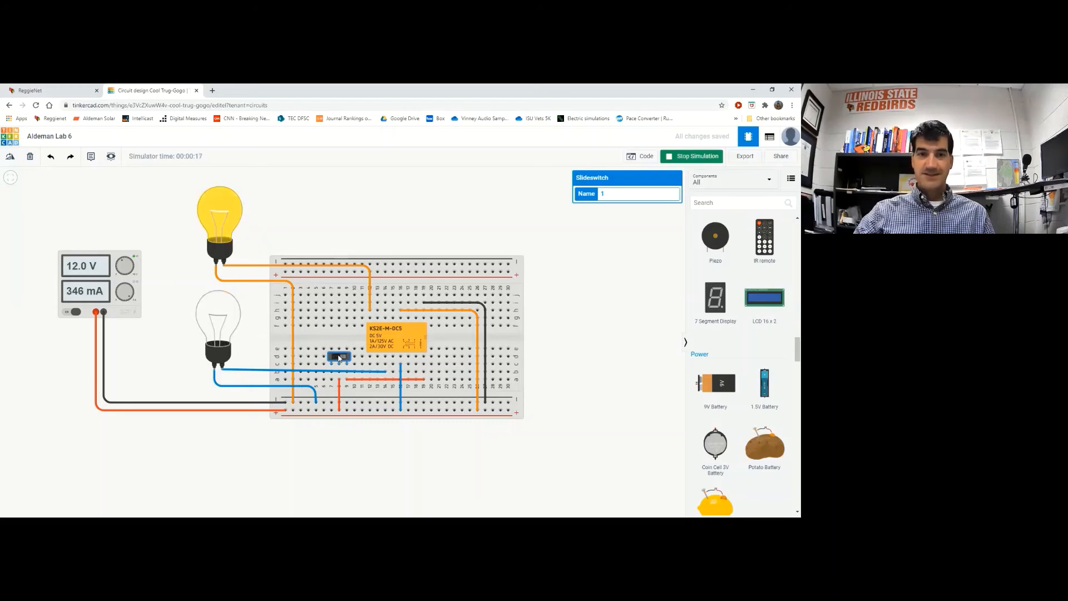
left_click(339, 357)
left_click(339, 358)
left_click(338, 358)
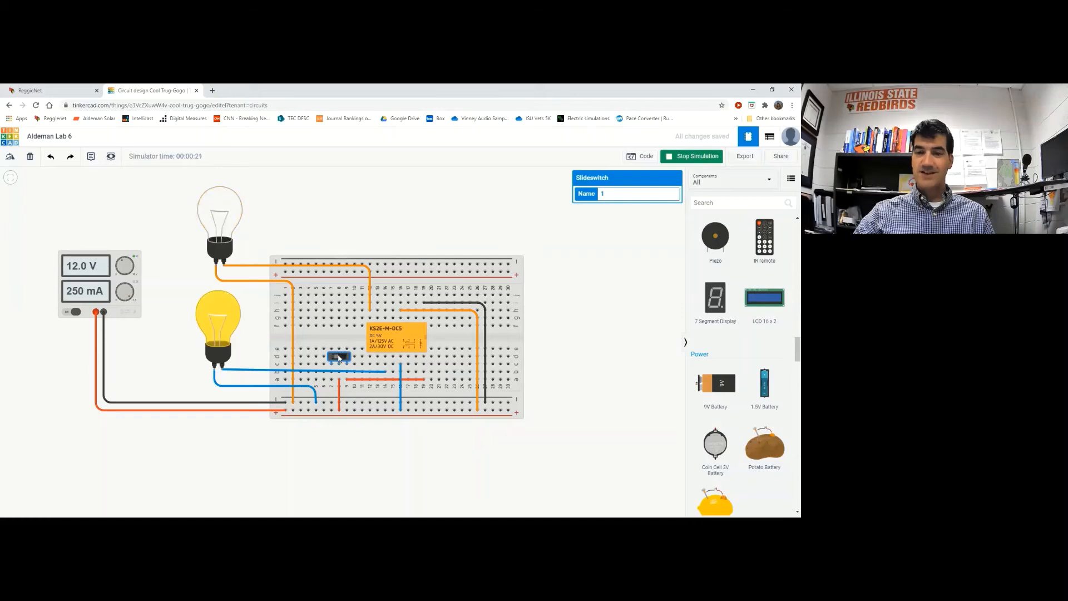
left_click(339, 358)
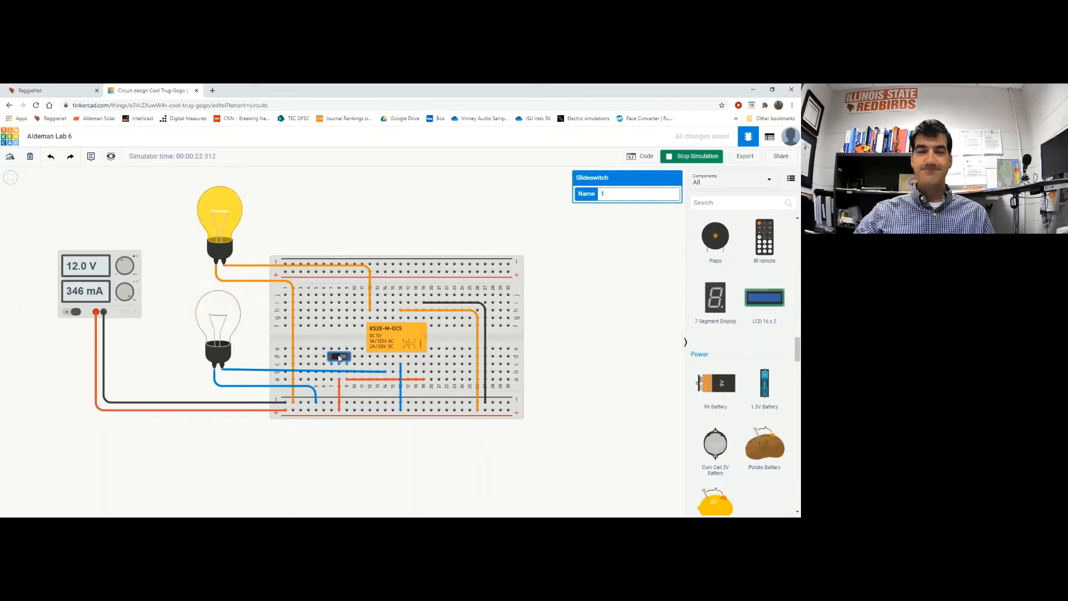
left_click(339, 357)
left_click(338, 357)
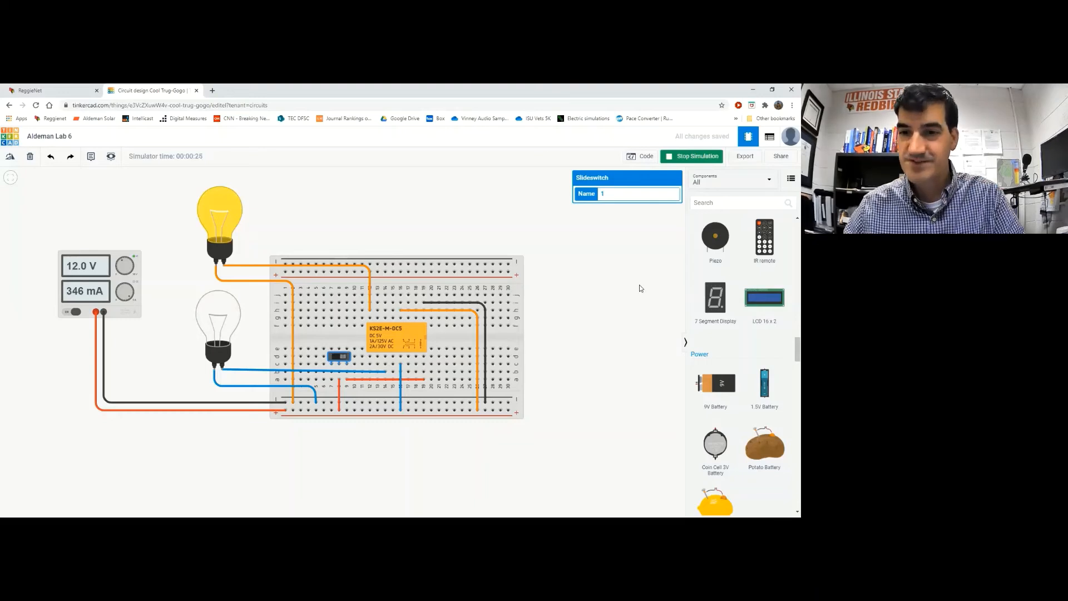
left_click(674, 158)
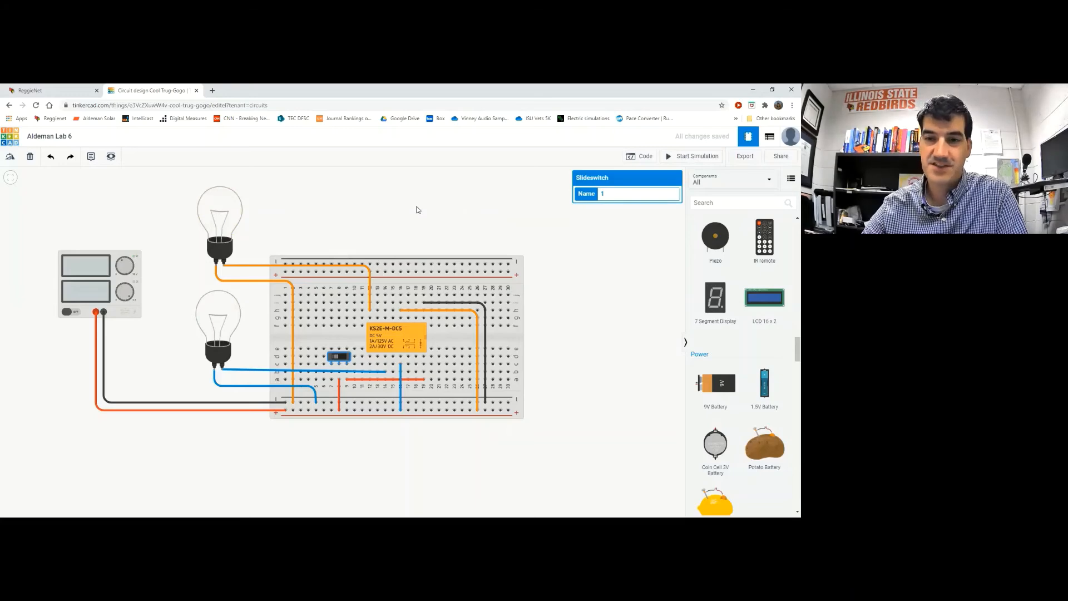